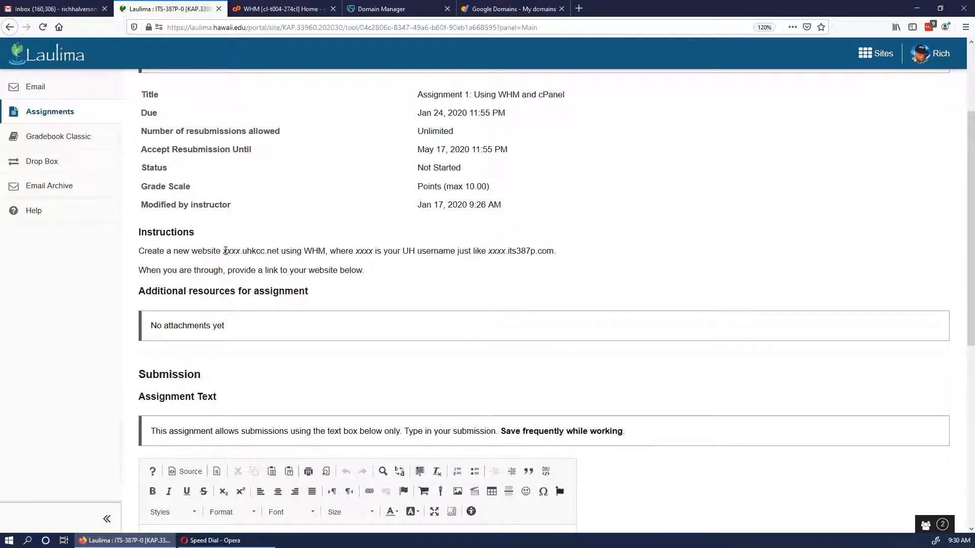
Step: Review the Assignment 1 instructions, highlighting the xxxx.its387p.com example address, then go to WHM
double_click(230, 251)
left_click(227, 249)
left_click_drag(488, 252, 567, 251)
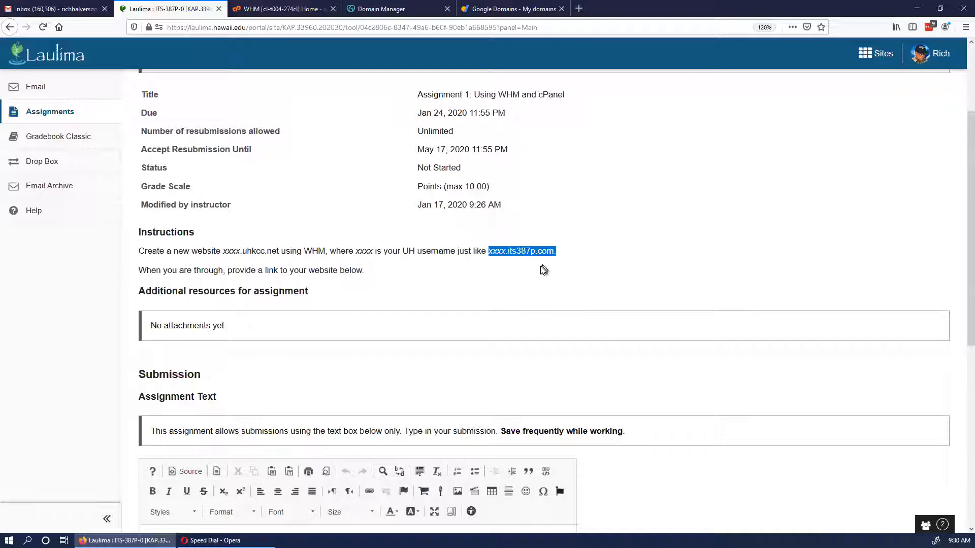
left_click(526, 275)
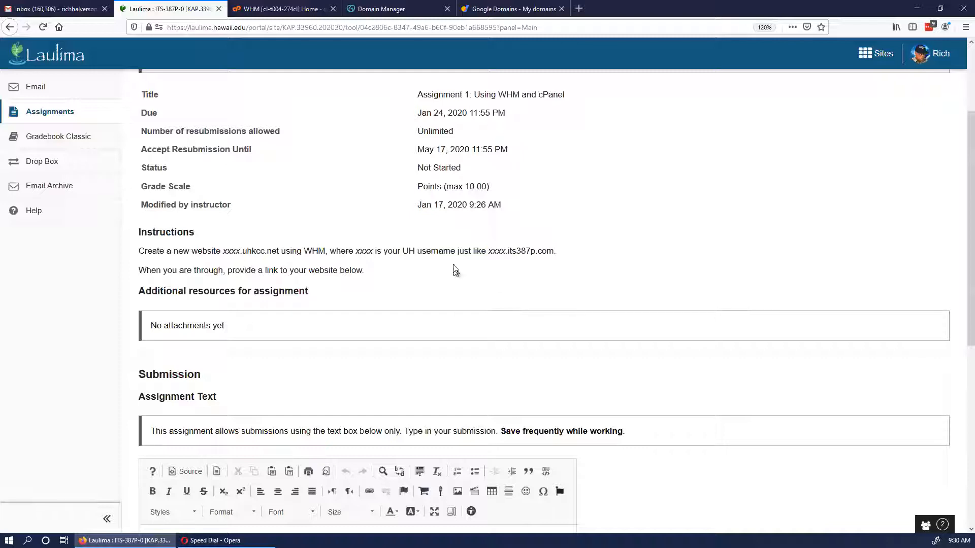
left_click(279, 8)
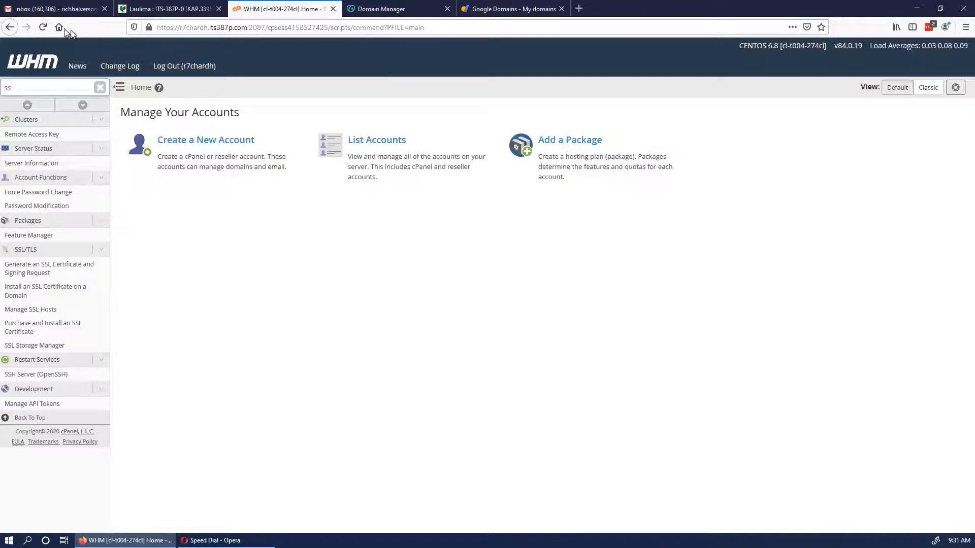
Step: Close the old WHM page and load the its387p.com server address in a new tab
left_click(333, 10)
left_click(464, 9)
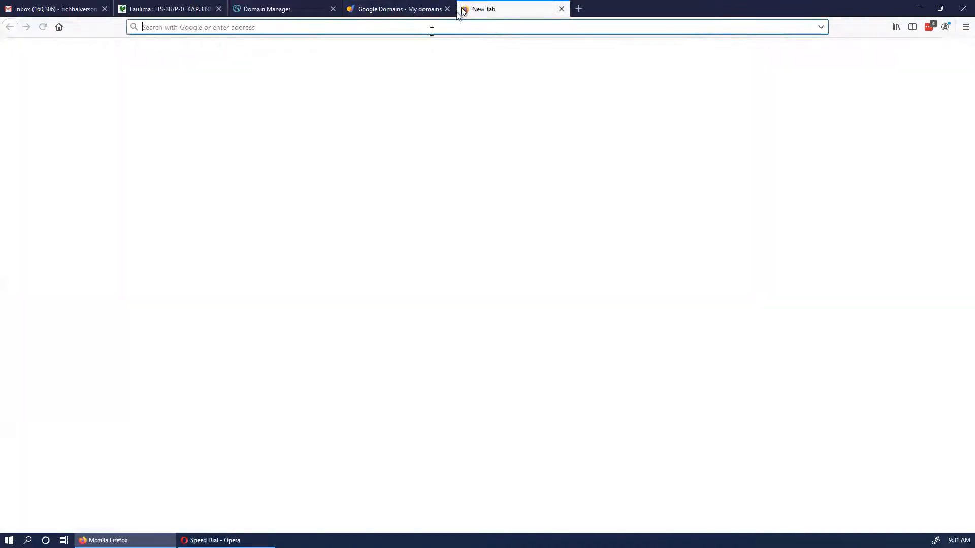
type("r7chardh.its387p.com/")
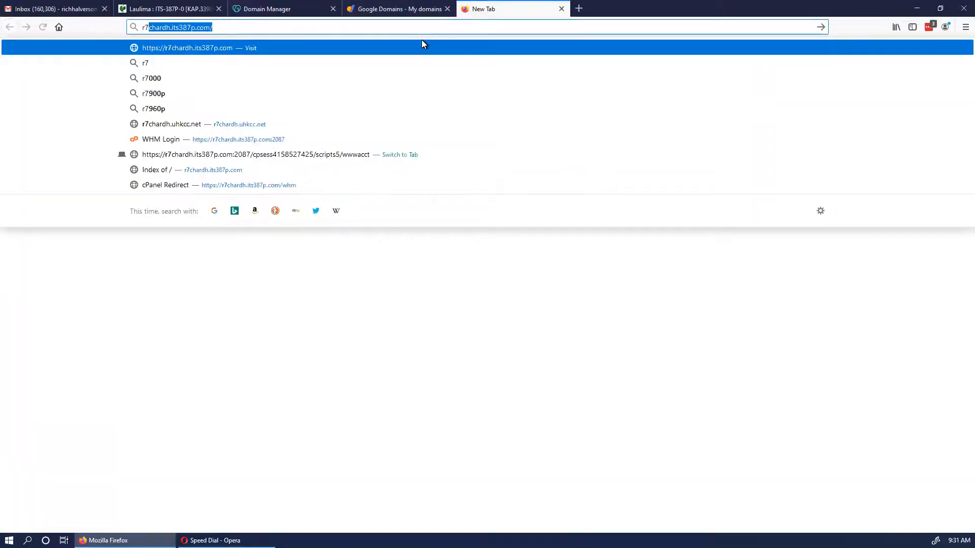
key("Return")
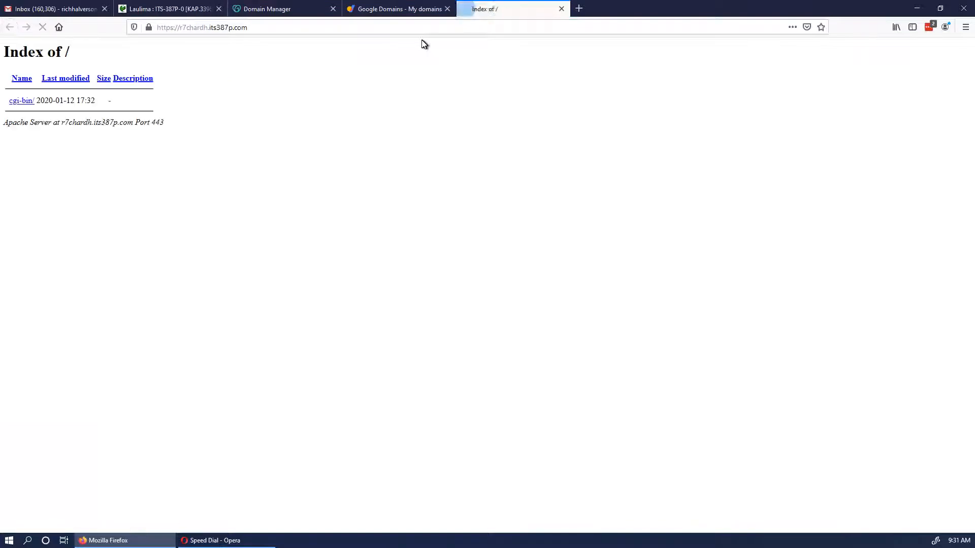
Step: Append /whm to the server address and log in to WHM
left_click(205, 28)
left_click(221, 28)
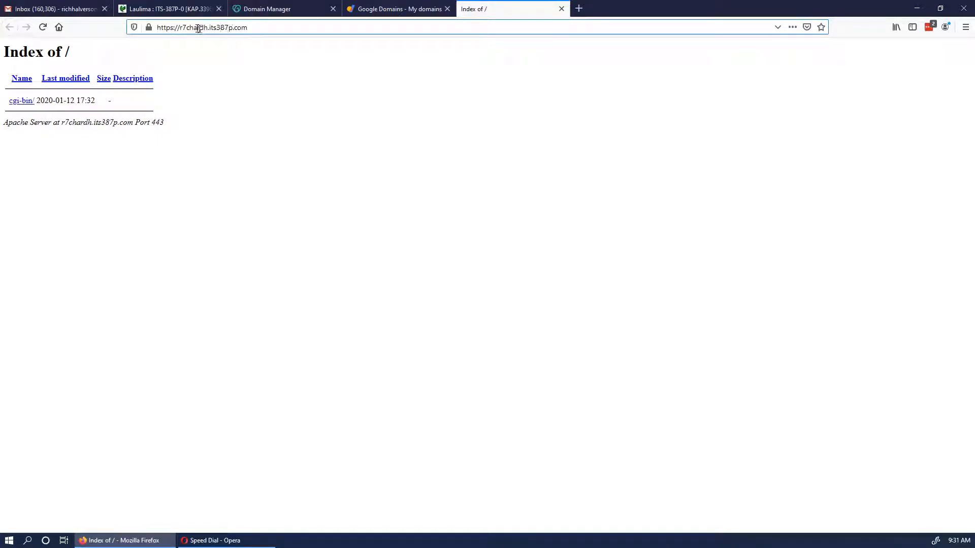
left_click(187, 28)
type("/whm")
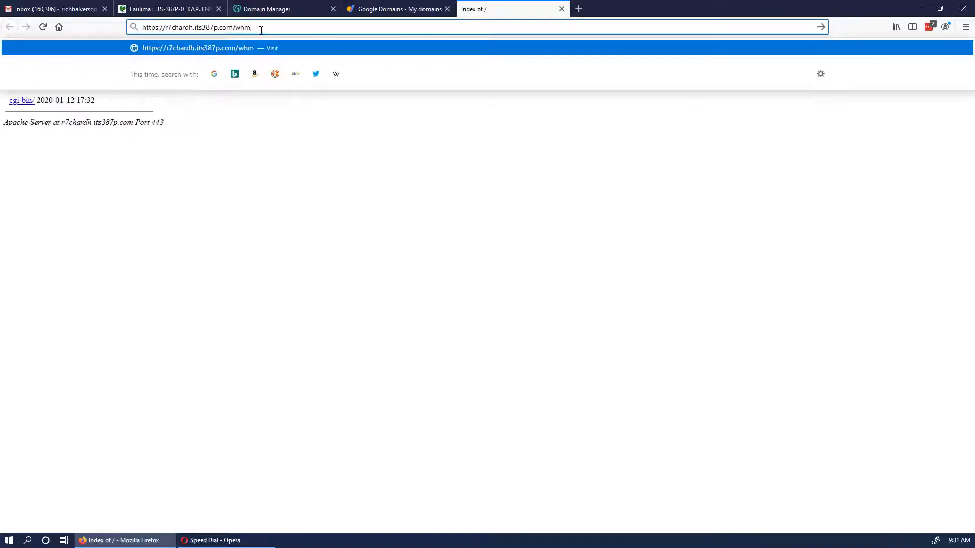
key("Return")
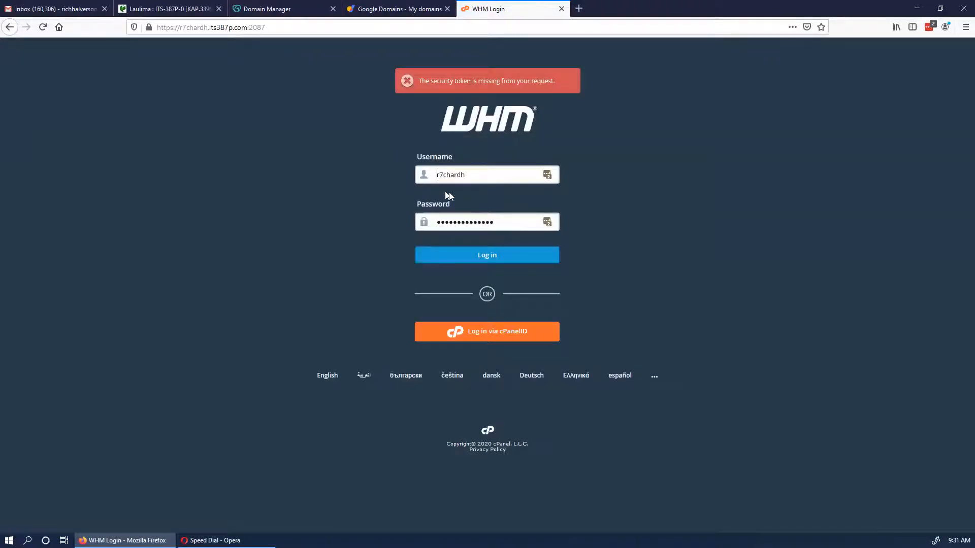
left_click(474, 259)
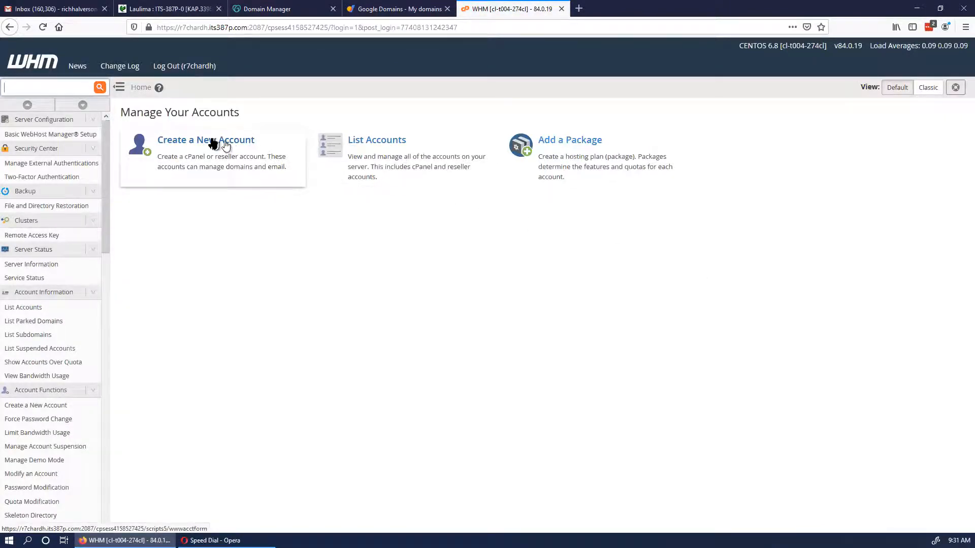
Step: Scroll through the Add a Package form's limits without saving, then return to Packages
left_click(588, 145)
scroll(491, 258, "down", 3)
scroll(472, 244, "up", 3)
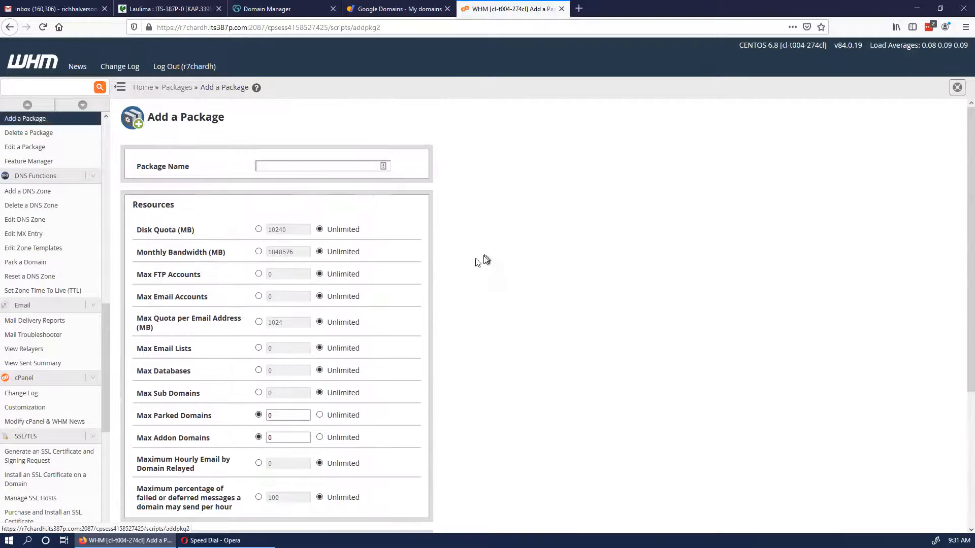
scroll(483, 260, "down", 1)
scroll(429, 239, "down", 2)
scroll(382, 224, "down", 1)
scroll(383, 227, "up", 1)
scroll(355, 223, "up", 3)
scroll(299, 218, "down", 1)
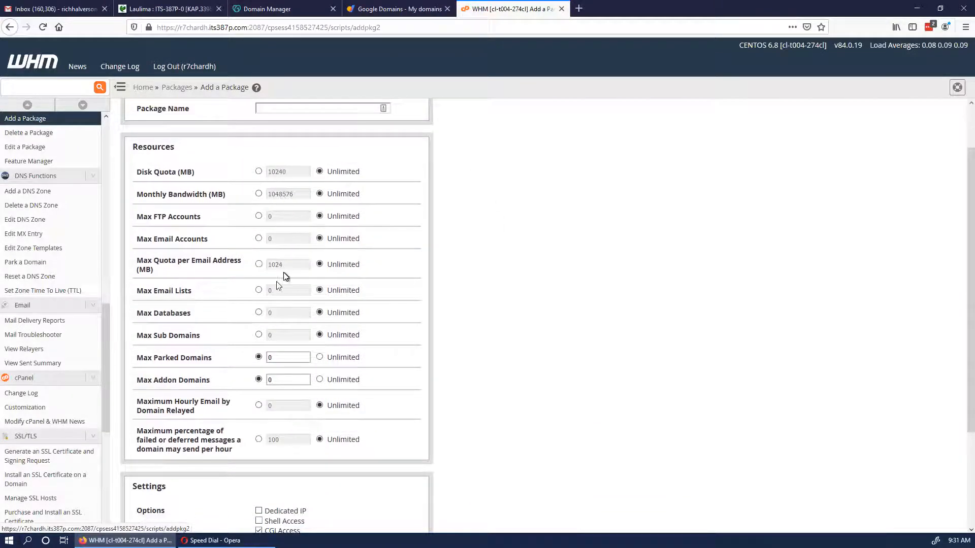
scroll(292, 301, "down", 2)
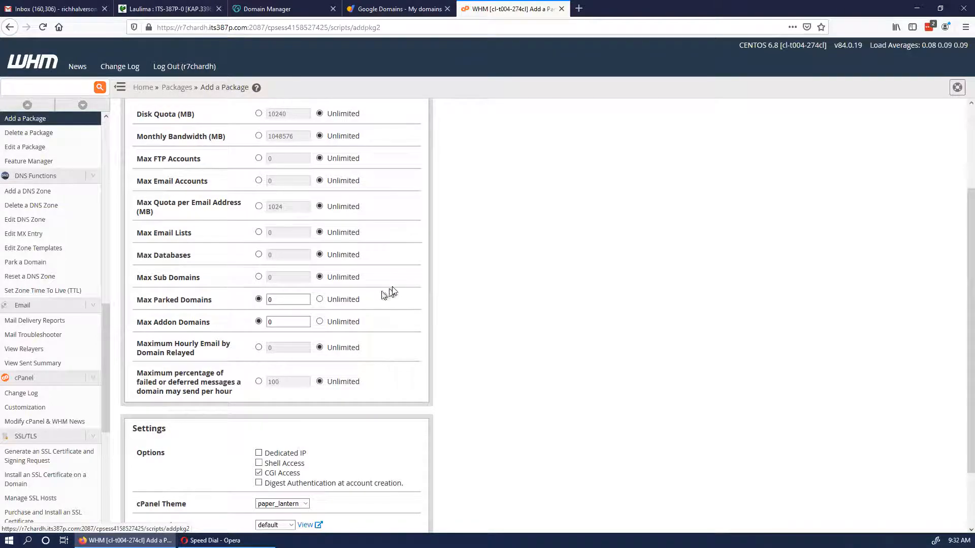
scroll(396, 288, "down", 3)
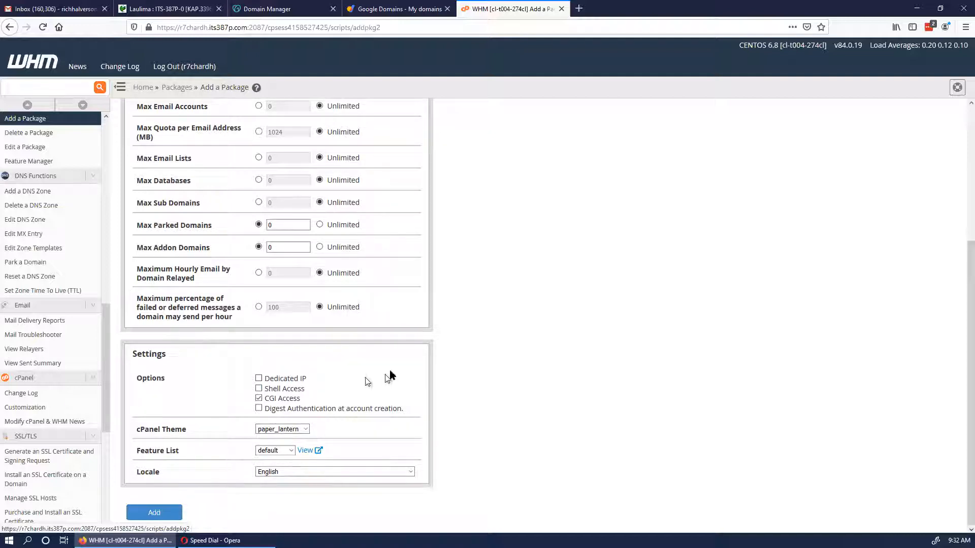
scroll(393, 375, "up", 3)
scroll(392, 370, "up", 1)
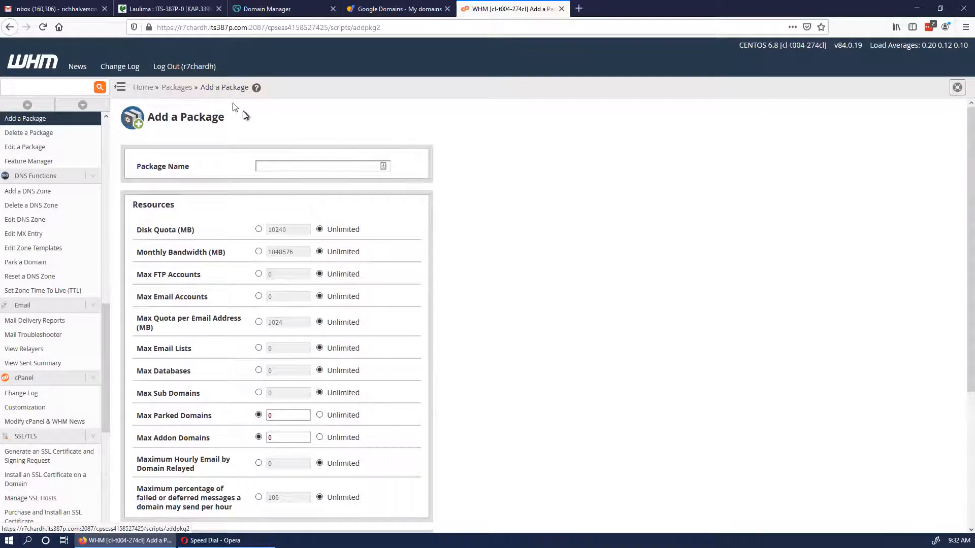
left_click(187, 90)
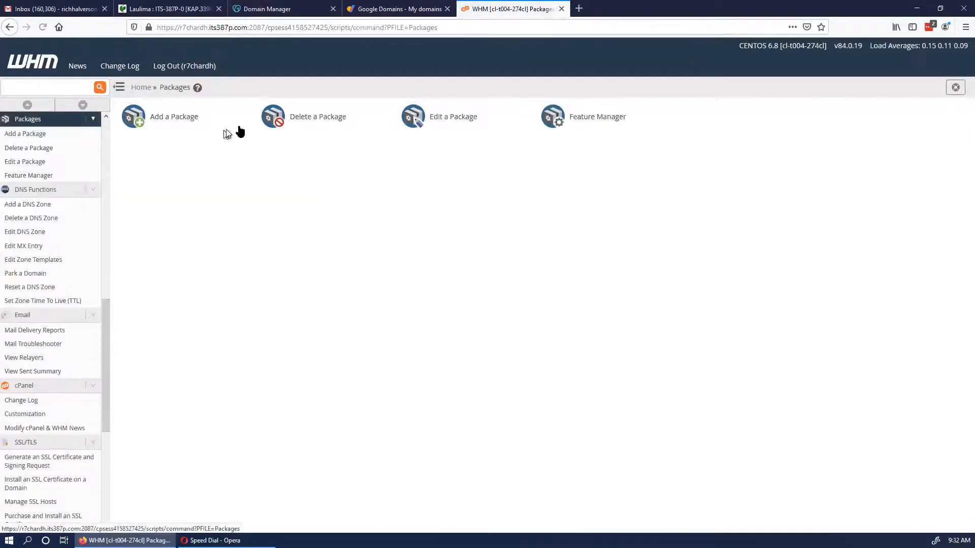
Step: Open Create a New Account, then verify the uhkcc.net subdomain shows cPanel's SORRY page
left_click(141, 87)
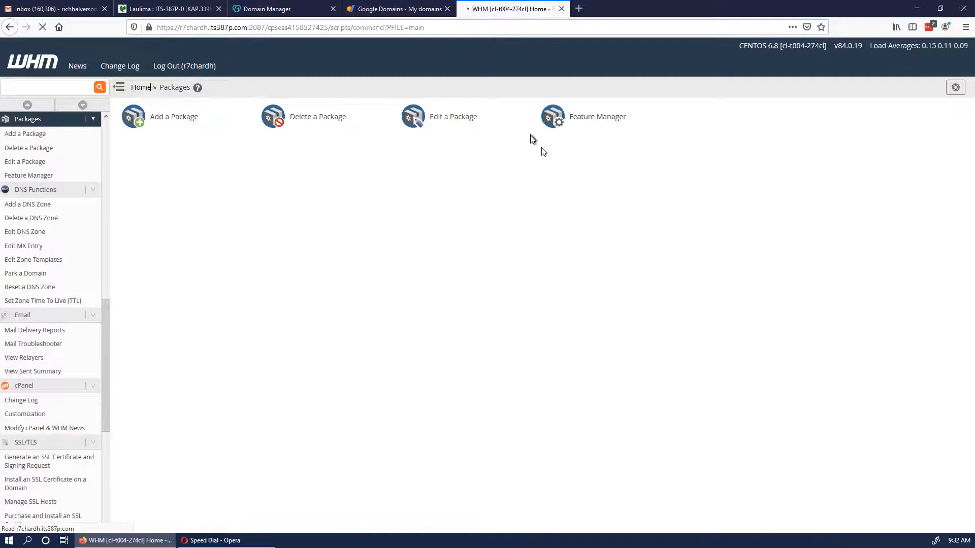
left_click(234, 140)
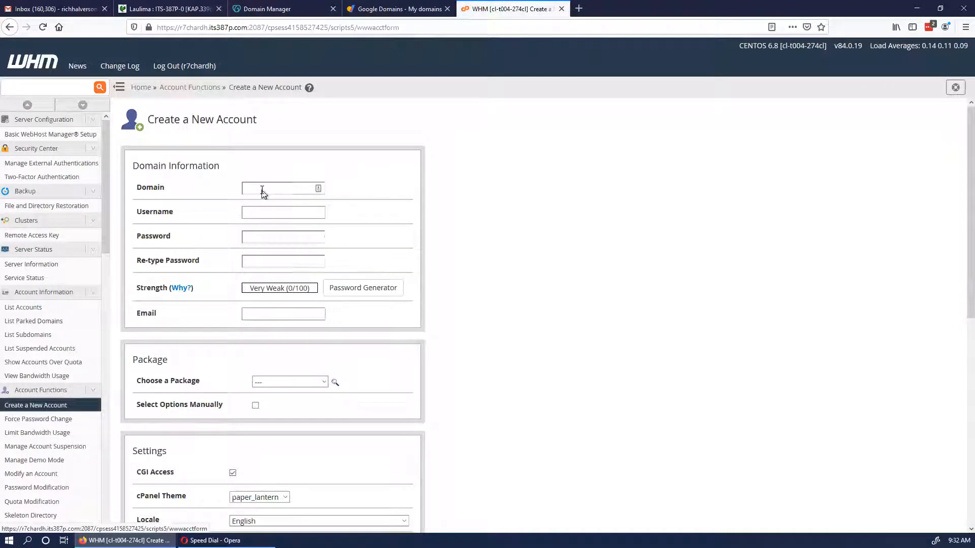
left_click(579, 8)
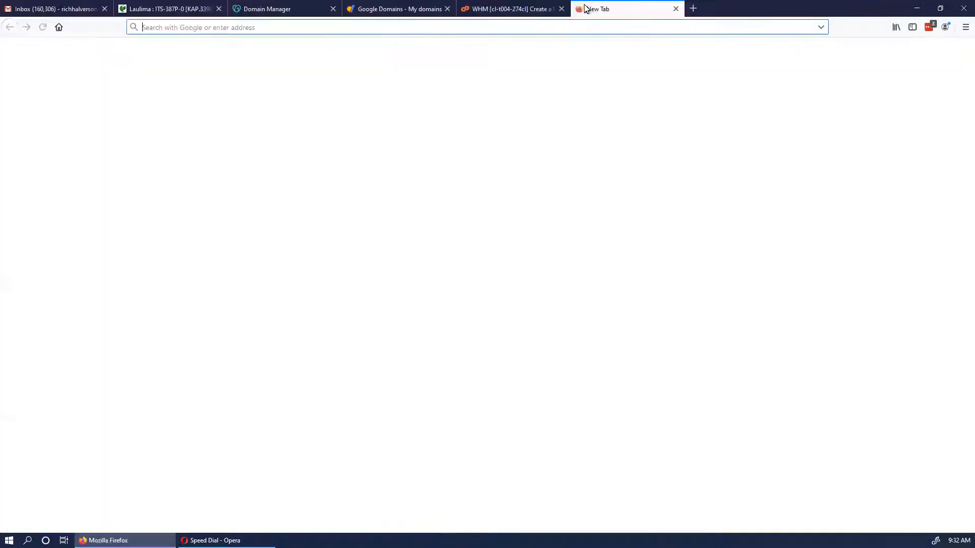
type("r7")
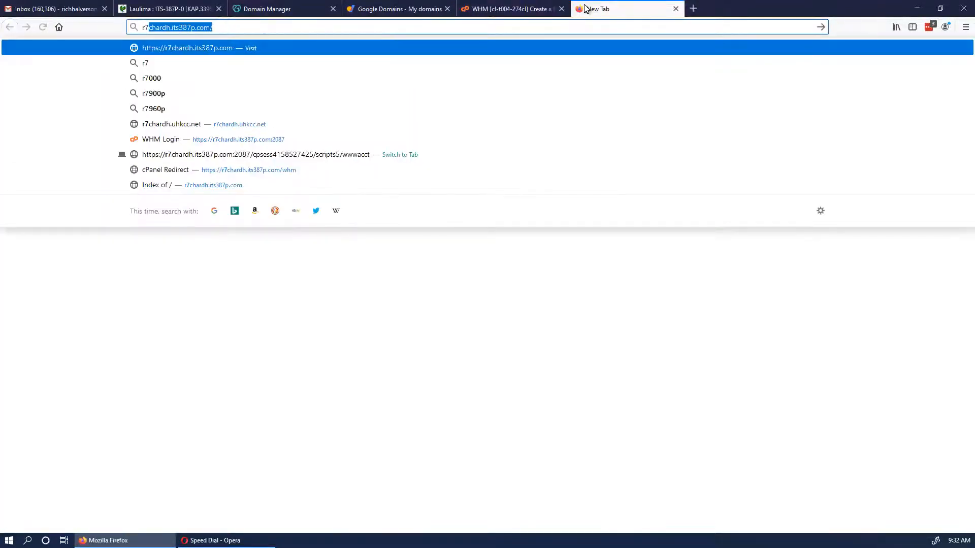
type("chardh.i")
key("BackSpace")
key("BackSpace")
type("i")
key("BackSpace")
key("BackSpace")
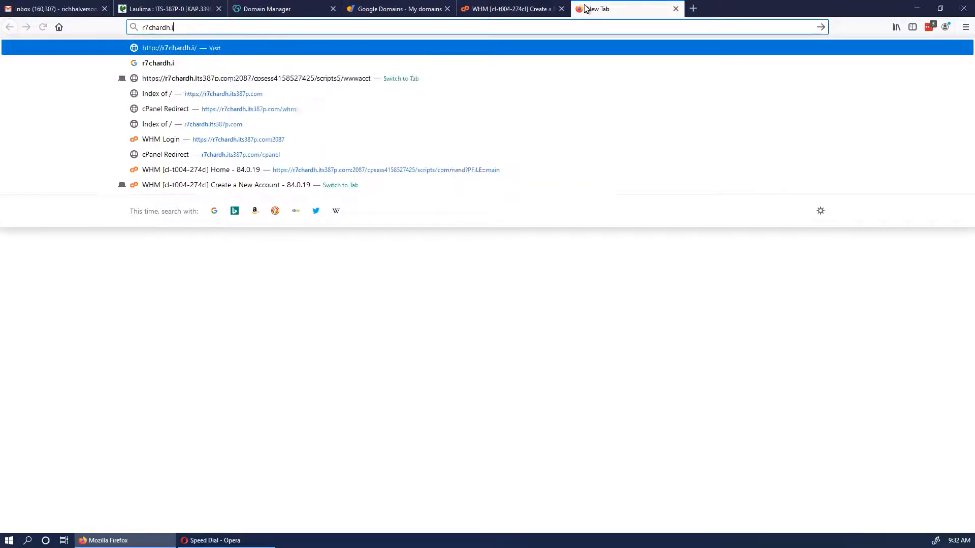
type("uhkcc.")
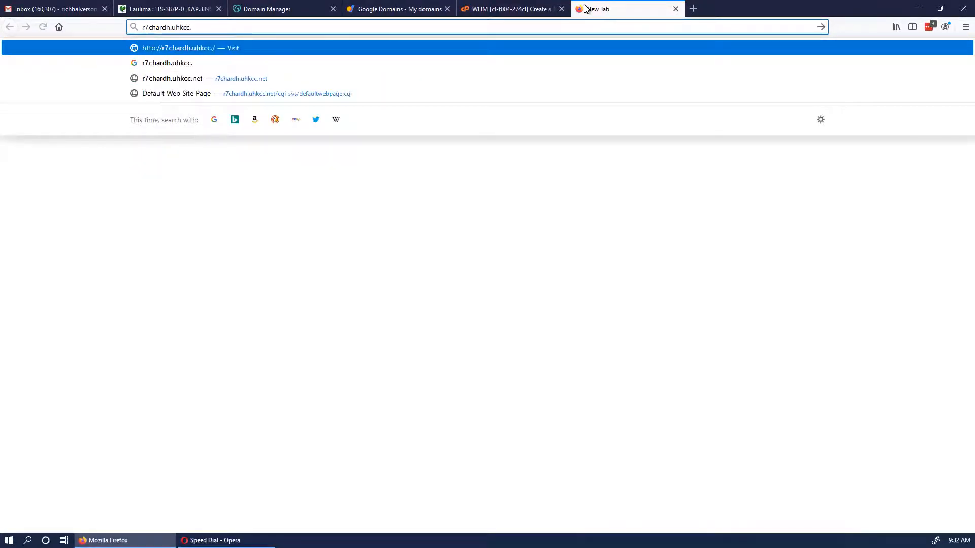
type("net")
key("Return")
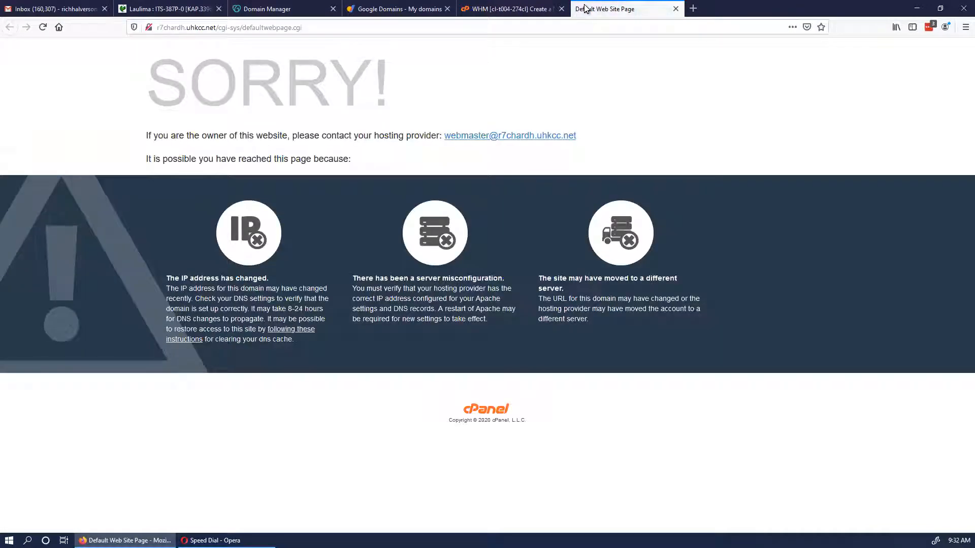
left_click(510, 9)
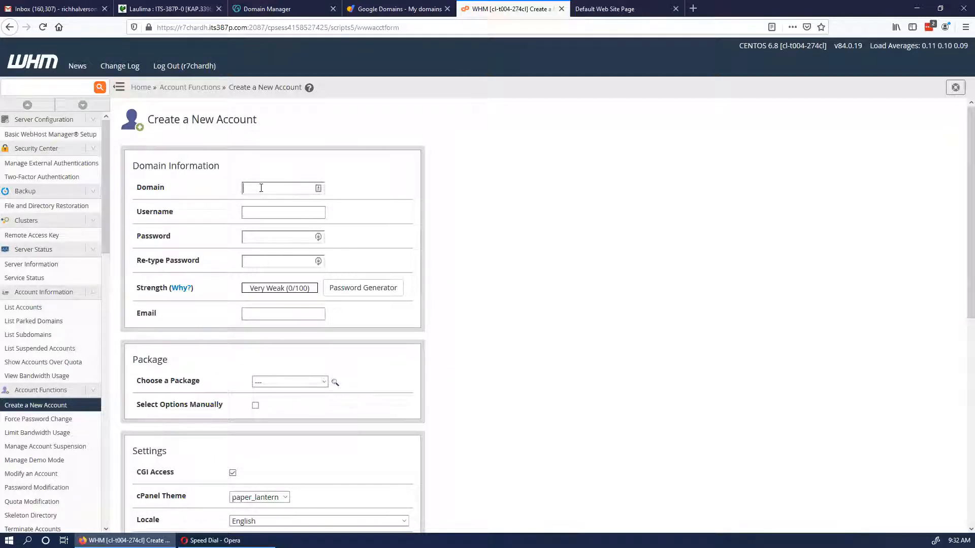
Step: Enter the uhkcc.net subdomain as the domain and change the auto-filled username to end in 2
type("r")
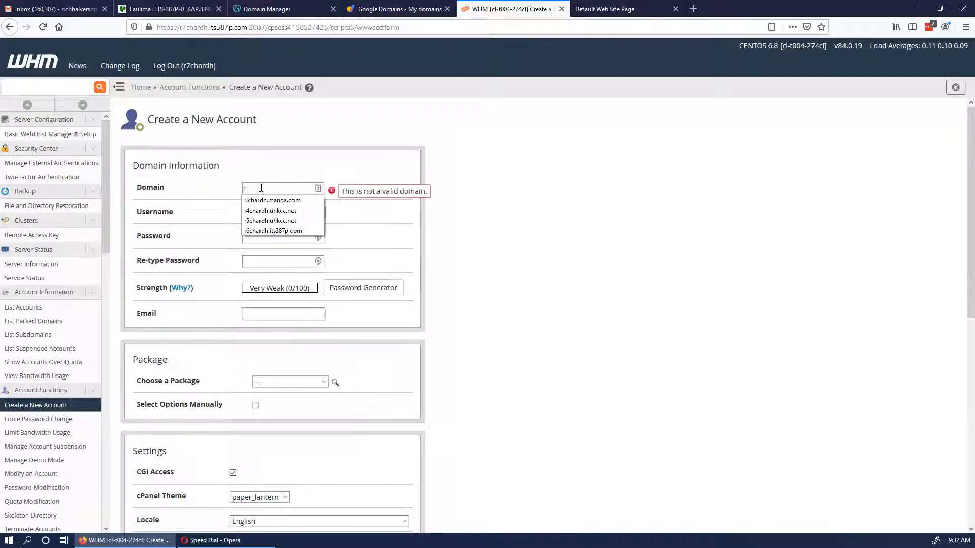
type("7chardh.uhkcc.net")
key("Tab")
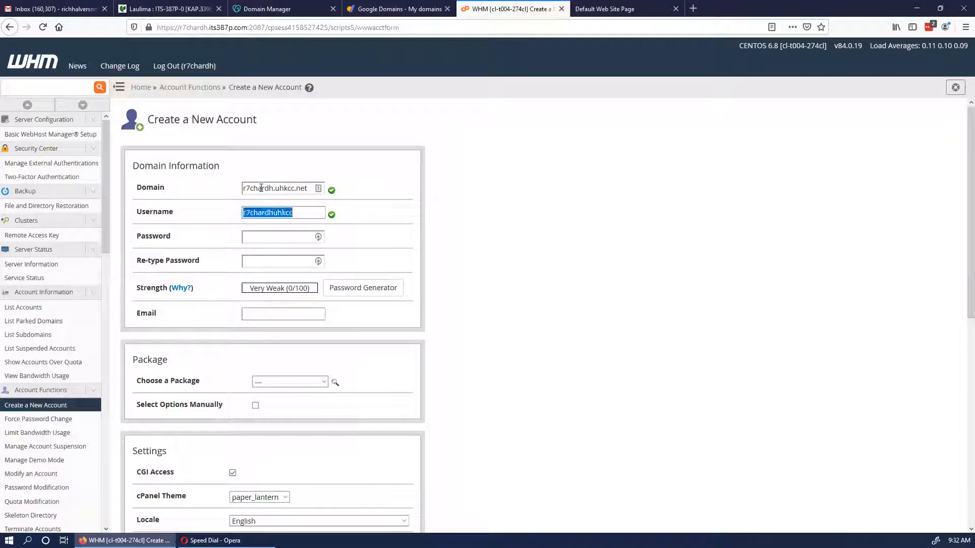
left_click(296, 213)
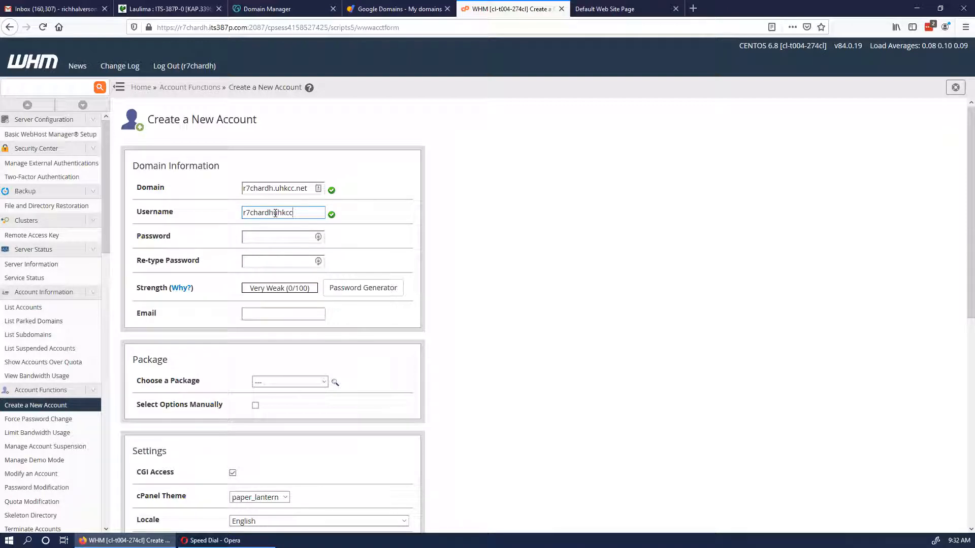
left_click(273, 213)
left_click_drag(248, 214, 299, 213)
left_click(274, 212)
type("2")
Step: Fill the password and confirmation from saved logins and pick the suggested contact e-mail
left_click(280, 236)
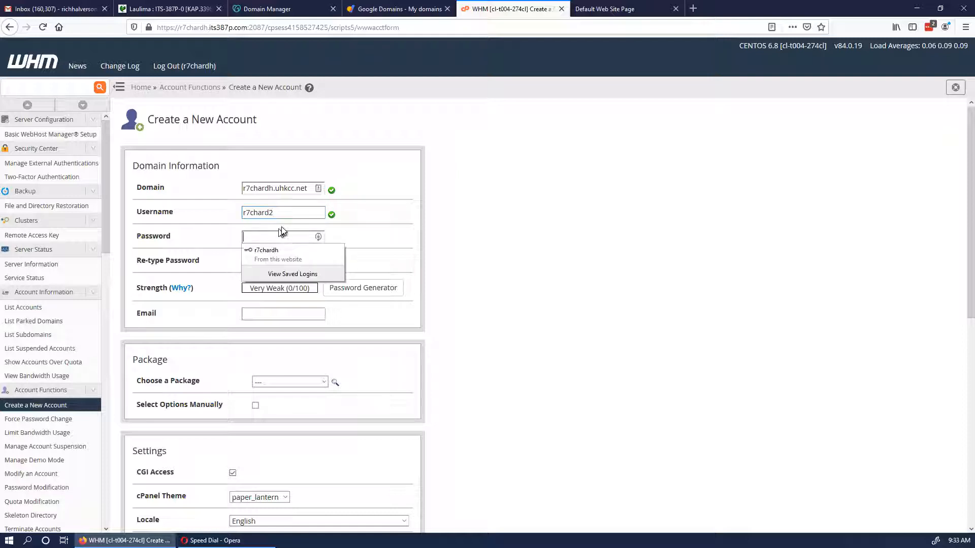
left_click(291, 252)
left_click(302, 261)
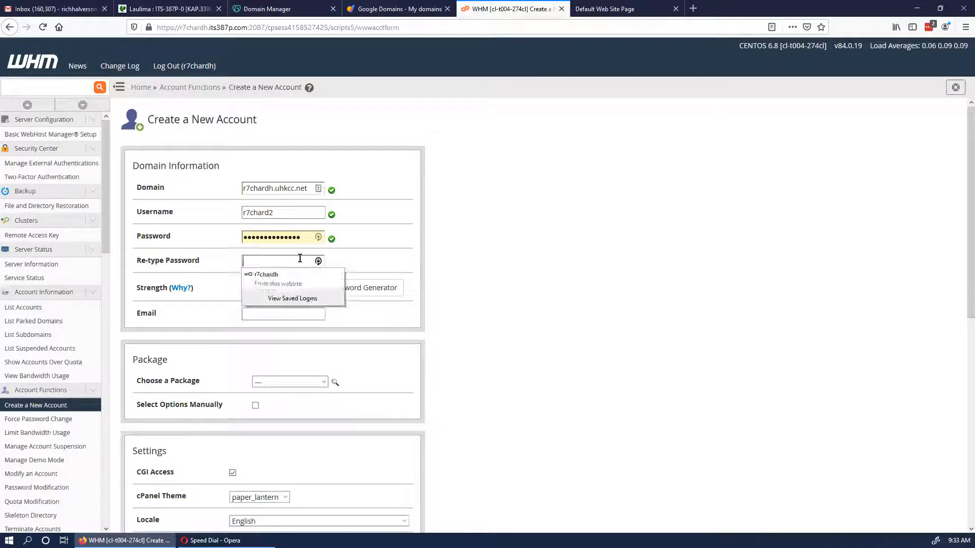
left_click(314, 274)
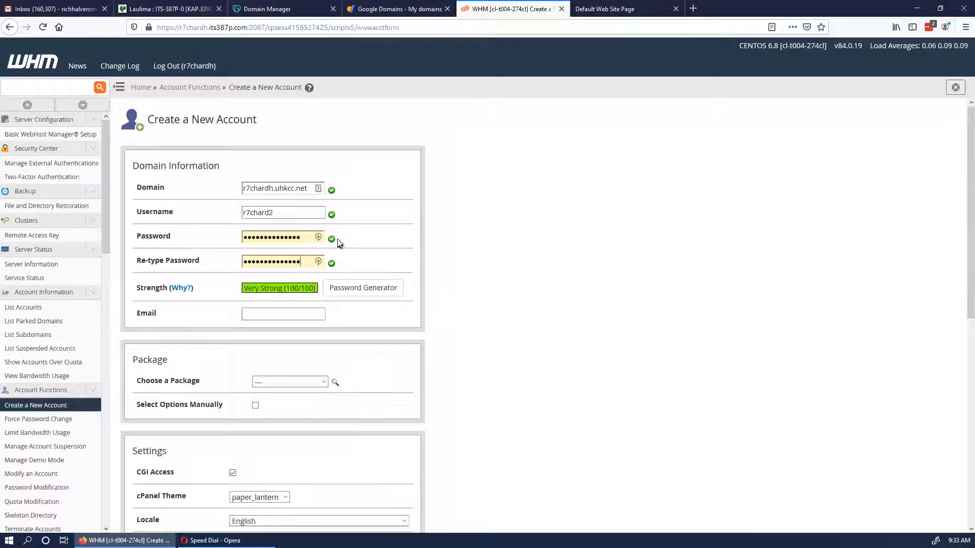
left_click(283, 310)
type("rich")
key("Down")
key("Return")
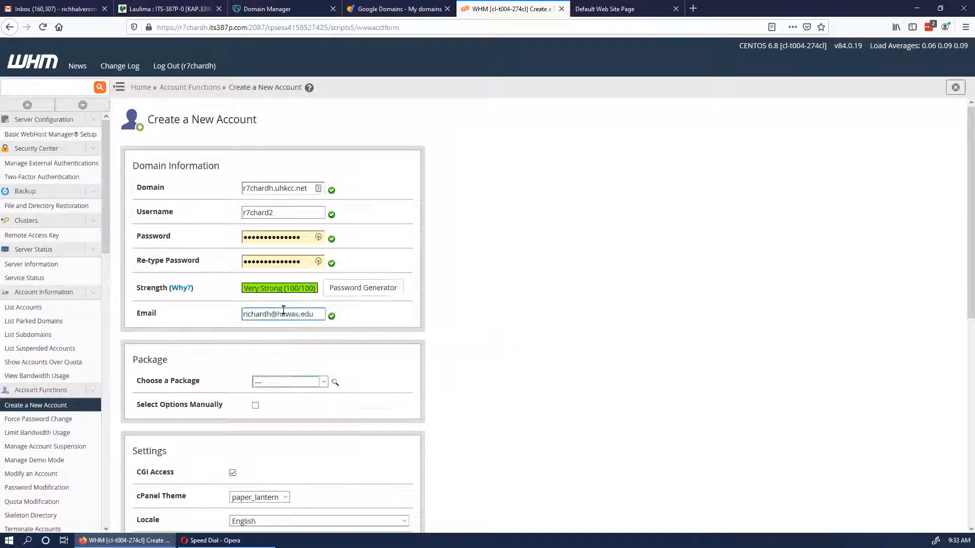
Step: Choose the Basic package, use the registrar's nameservers, and create the account
scroll(477, 313, "down", 2)
left_click(322, 267)
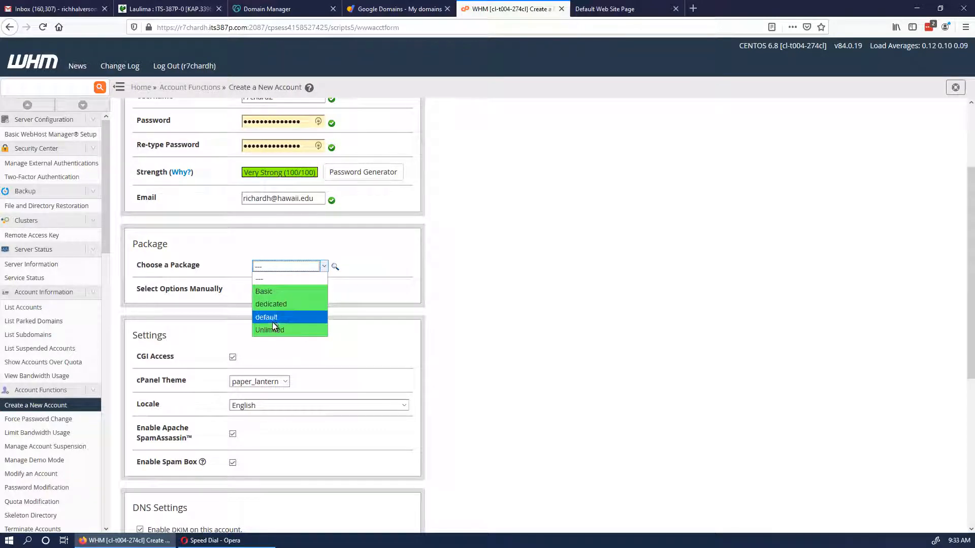
left_click(267, 292)
scroll(469, 279, "down", 5)
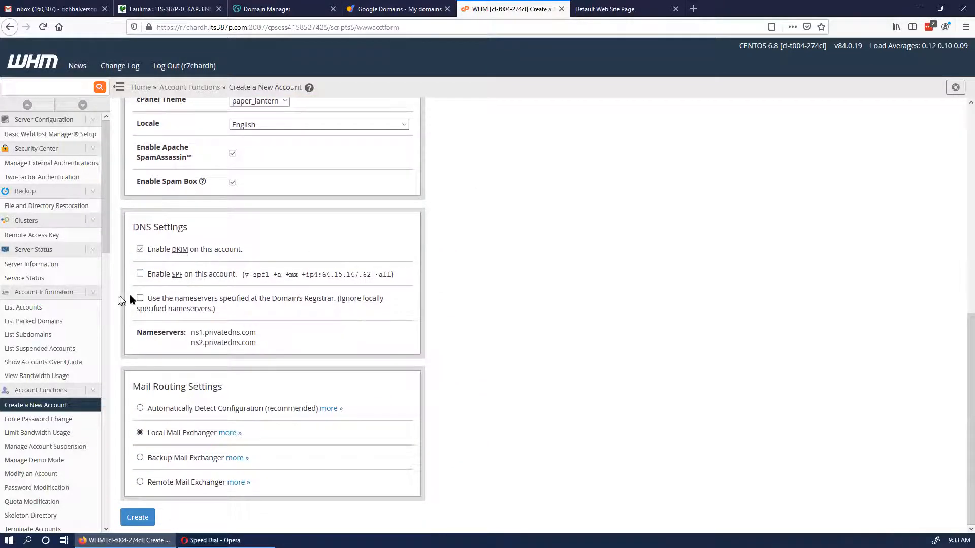
left_click(140, 300)
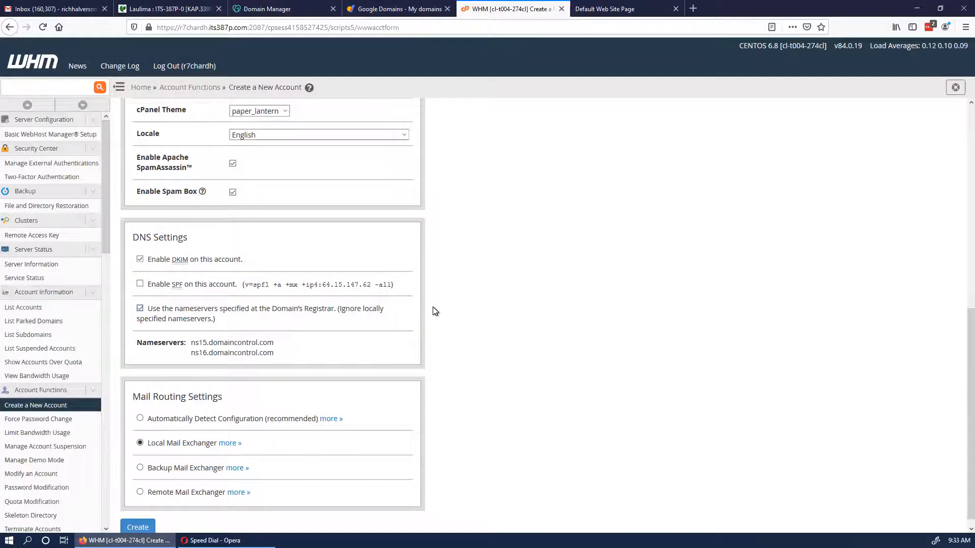
scroll(457, 292, "up", 7)
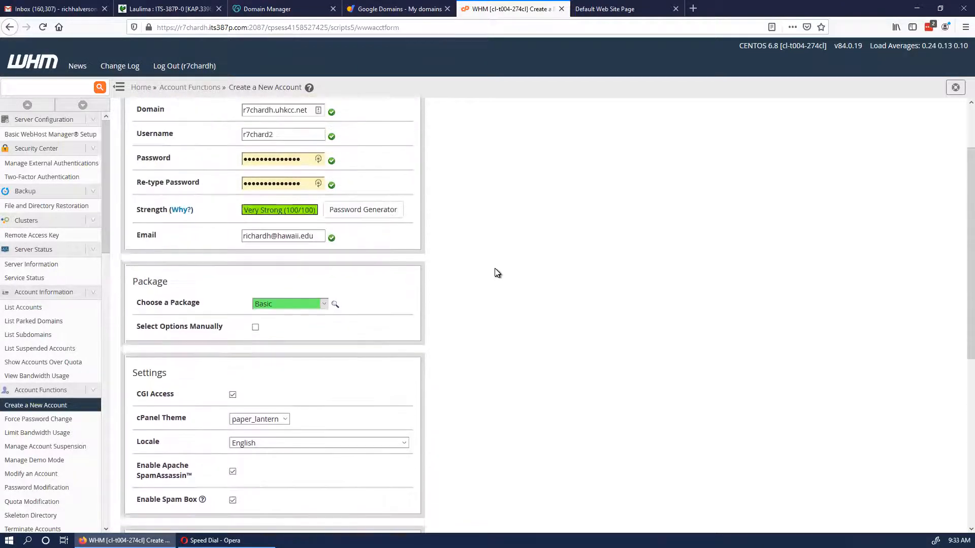
scroll(496, 273, "down", 7)
left_click(138, 517)
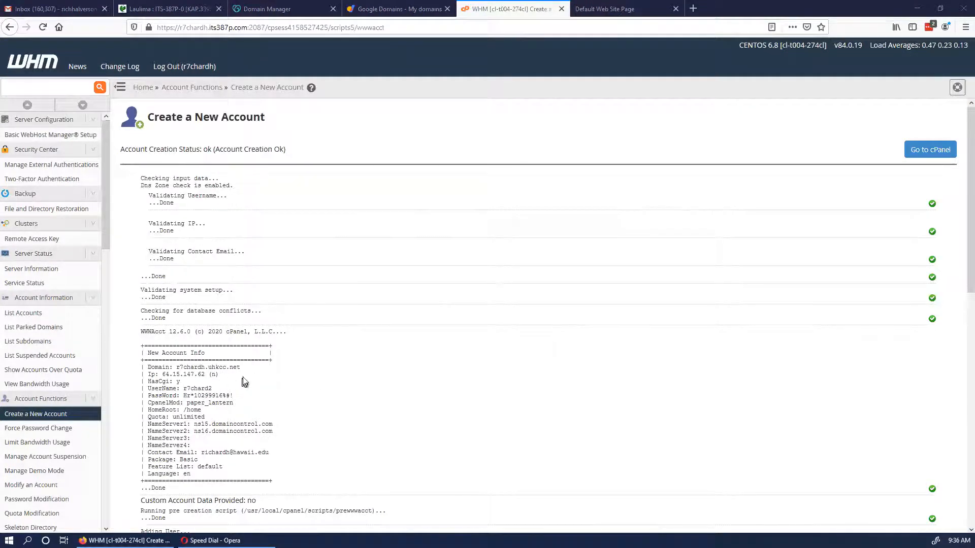
Step: Copy the New Account Info block from the creation log and paste it into a blank EditPlus document
scroll(318, 412, "down", 5)
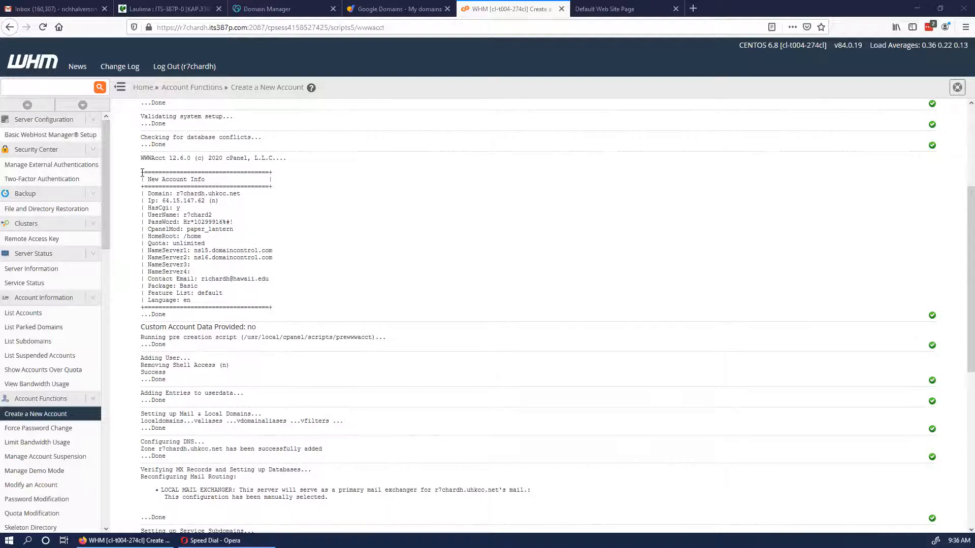
left_click_drag(141, 171, 275, 308)
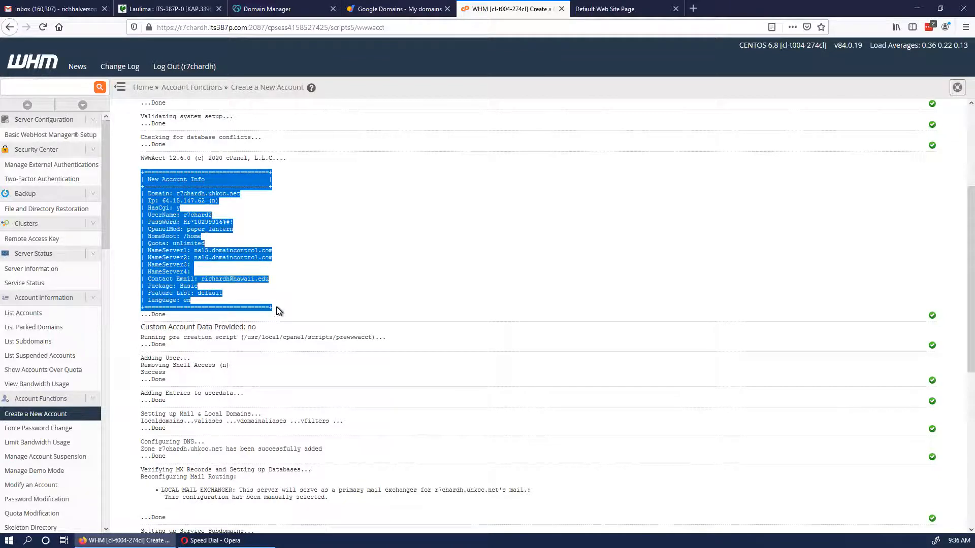
right_click(226, 258)
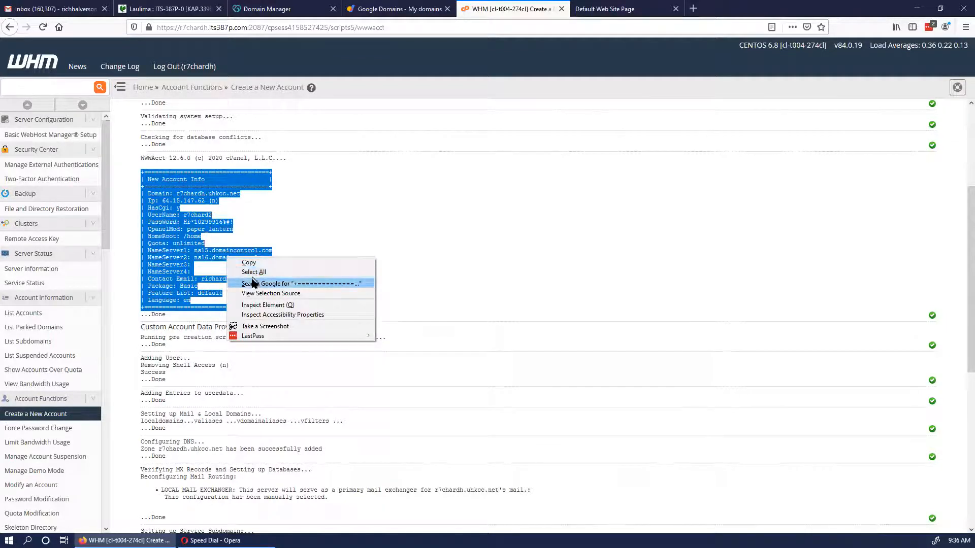
left_click(255, 263)
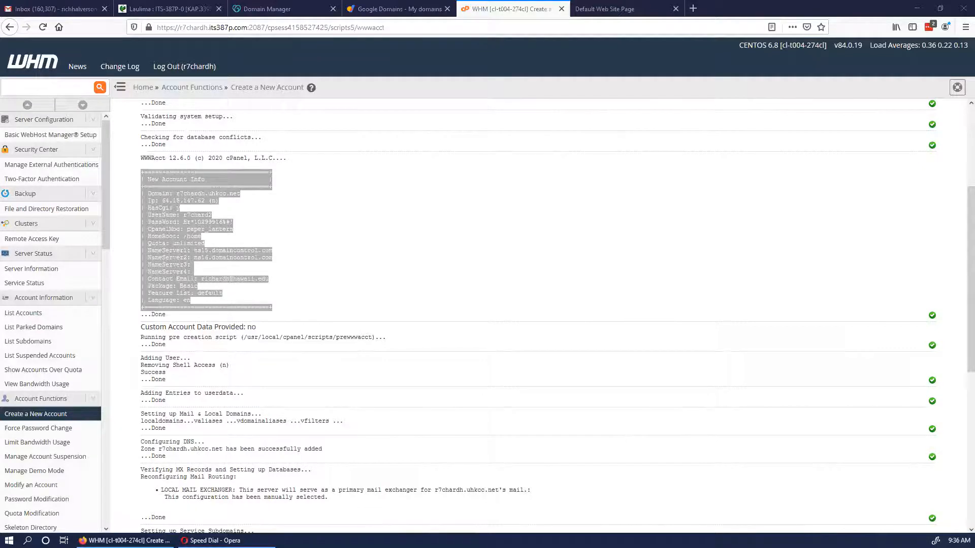
key("ctrl+v")
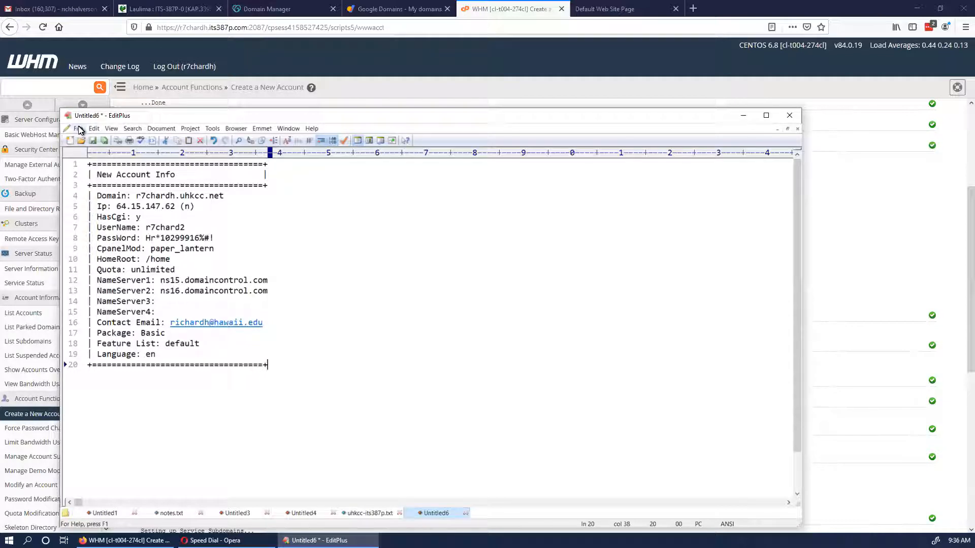
Step: Check the username and password lines in EditPlus, then return to Firefox's Default Web Site Page tab
double_click(164, 227)
left_click(167, 237)
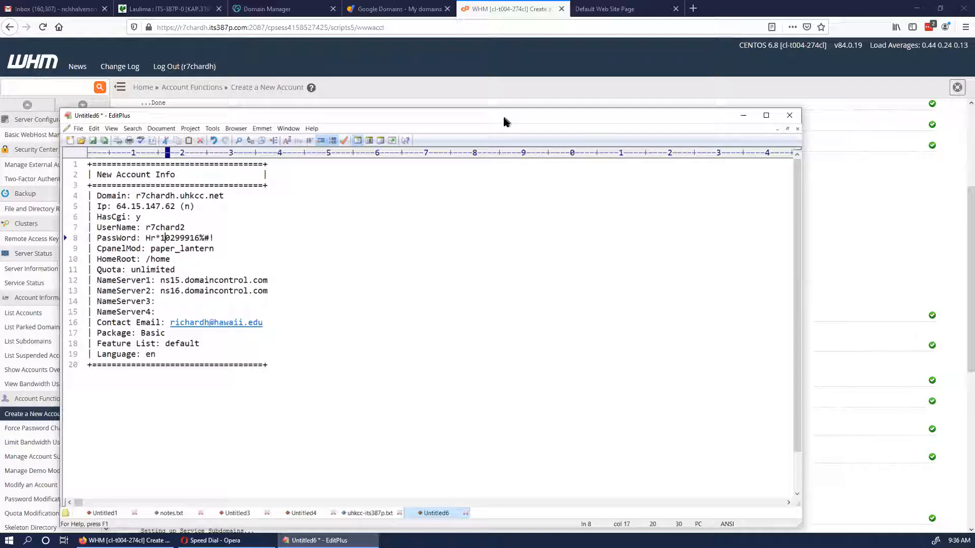
left_click_drag(504, 117, 0, 117)
left_click(369, 214)
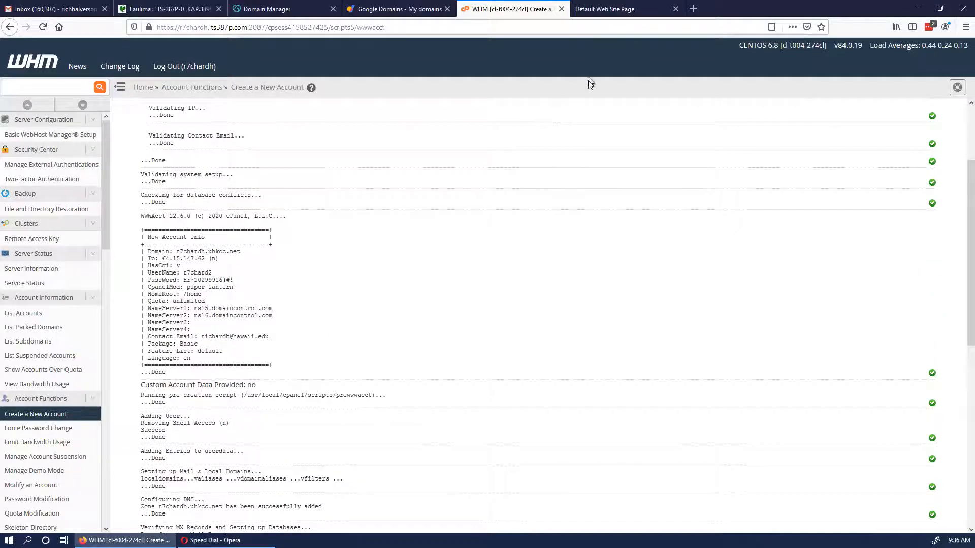
left_click(609, 9)
Step: Strip the cgi-sys/defaultwebpage.cgi path and load the bare subdomain, checking its connection info
left_click(232, 29)
left_click(220, 28)
left_click_drag(221, 28, 344, 27)
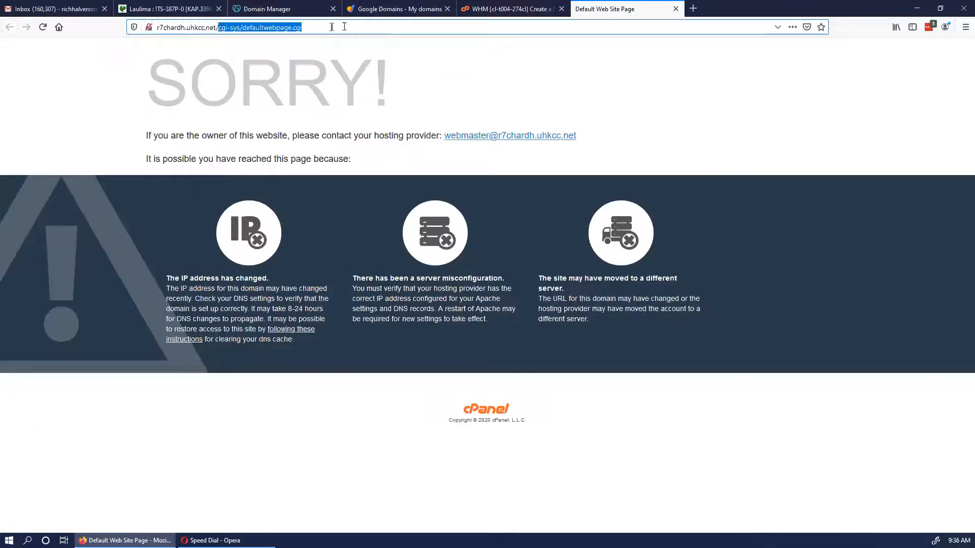
key("BackSpace")
key("Return")
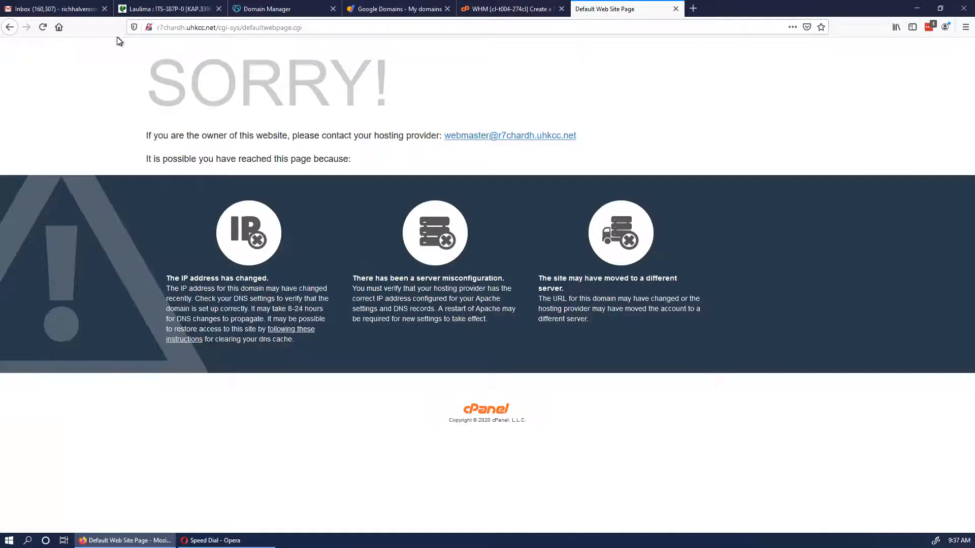
left_click(149, 28)
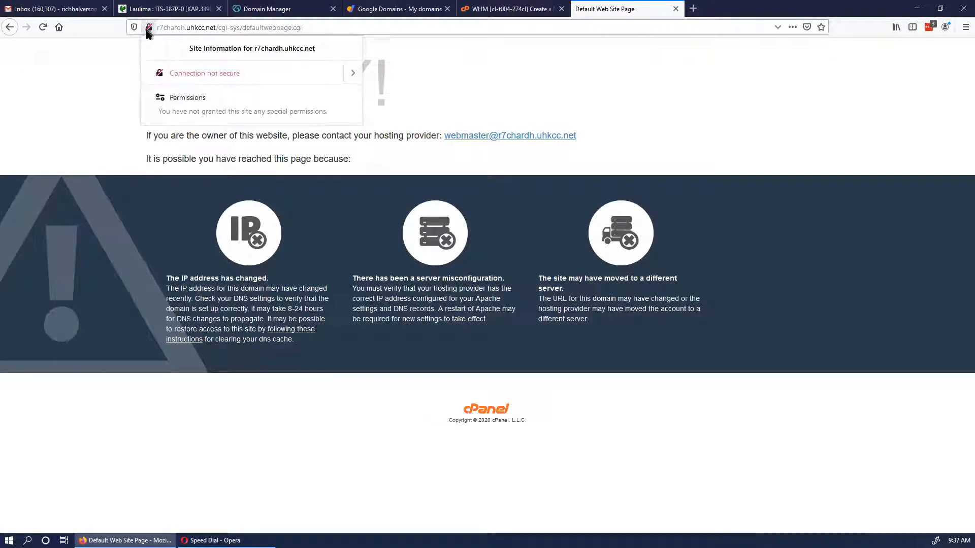
left_click(150, 28)
left_click(157, 28)
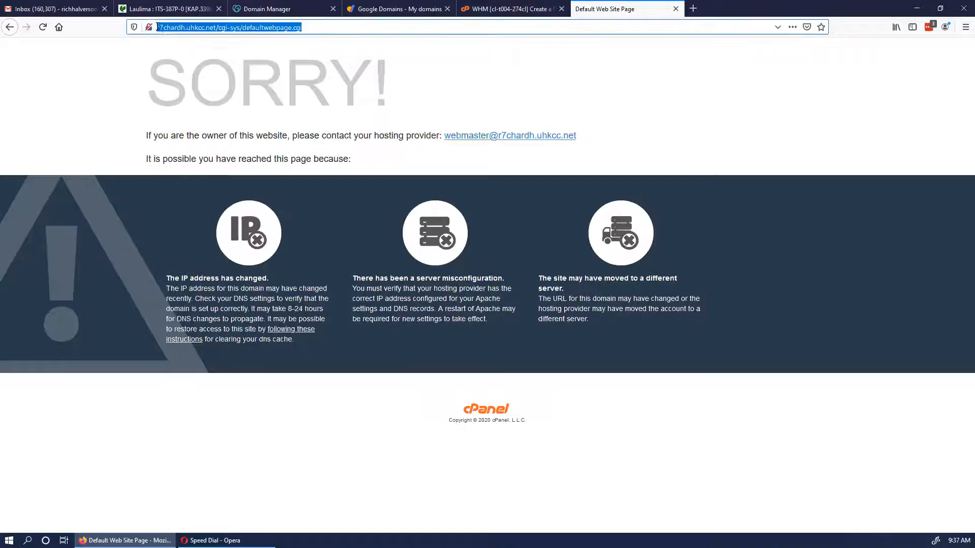
left_click(157, 27)
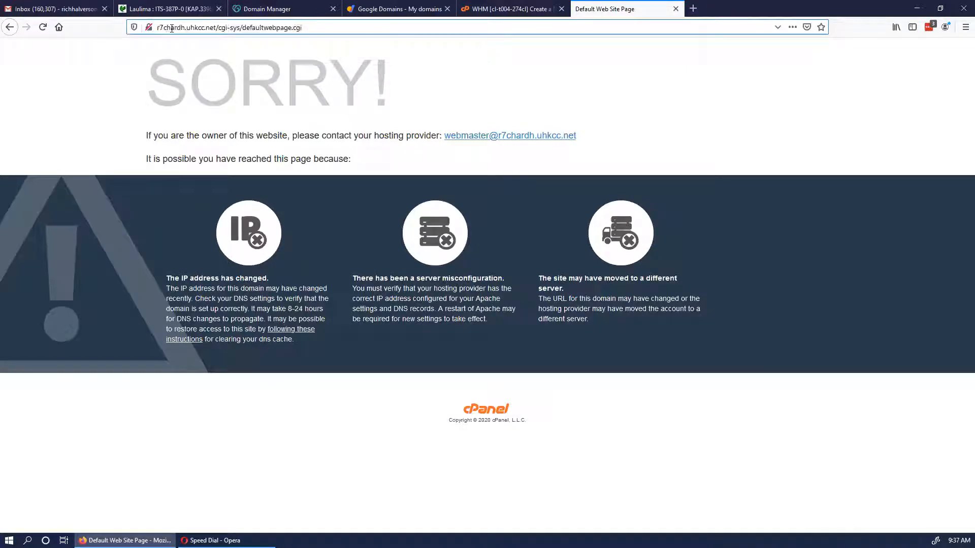
type("httl")
key("BackSpace")
type("ps")
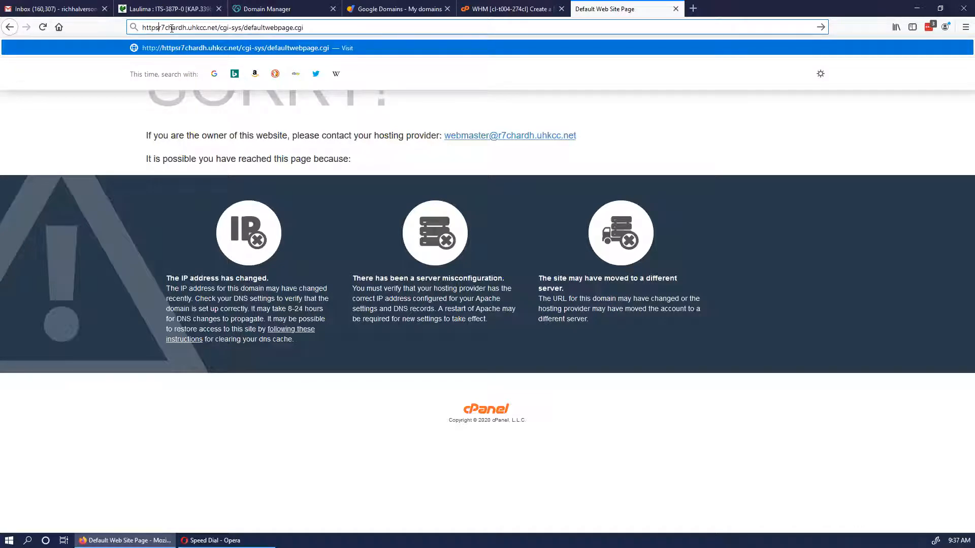
type("://")
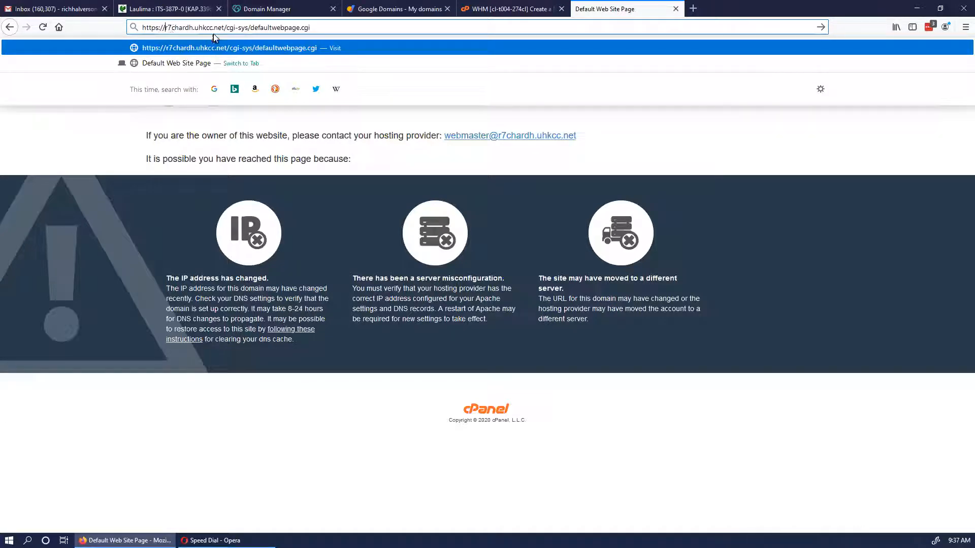
left_click_drag(264, 31, 334, 33)
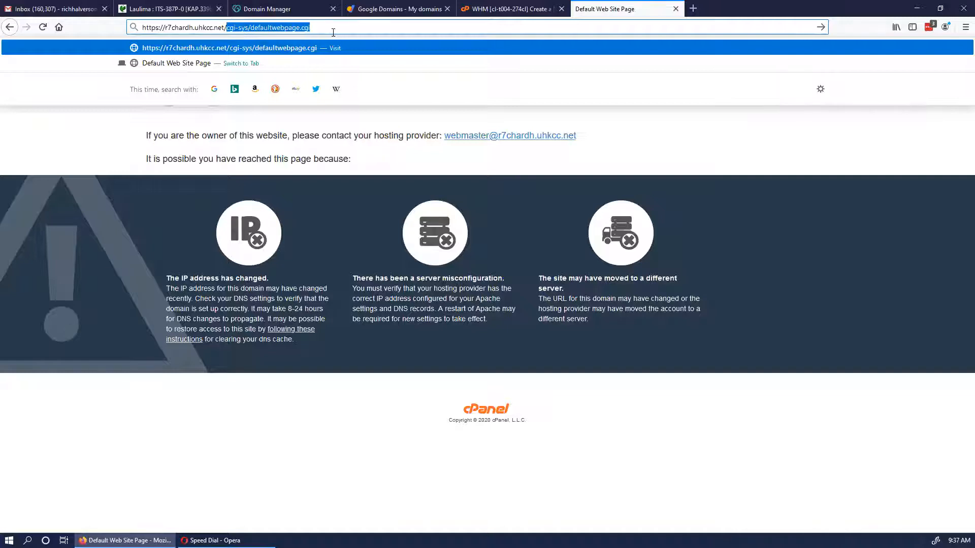
key("BackSpace")
key("Return")
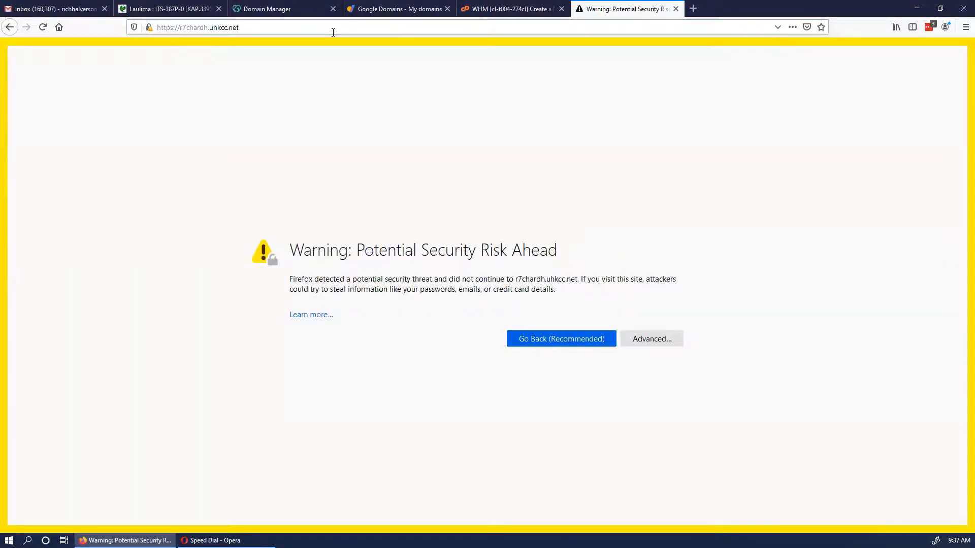
left_click(658, 338)
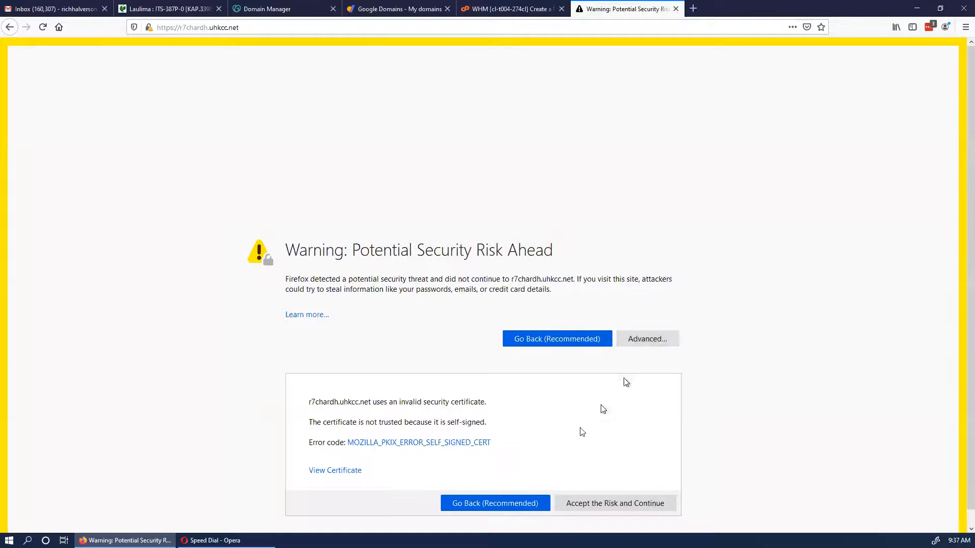
left_click(609, 507)
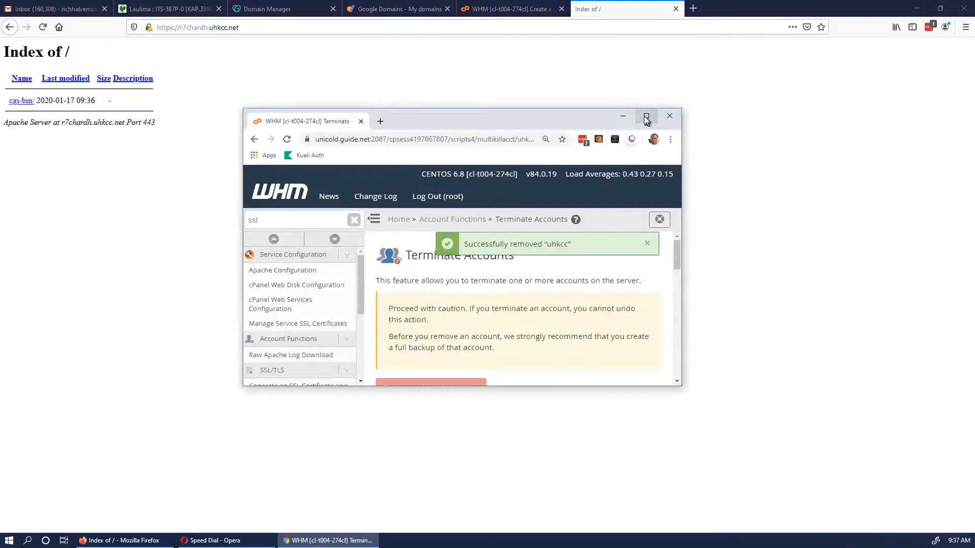
Step: Maximize the WHM window, return Home and clear the sidebar ssl filter
left_click(644, 117)
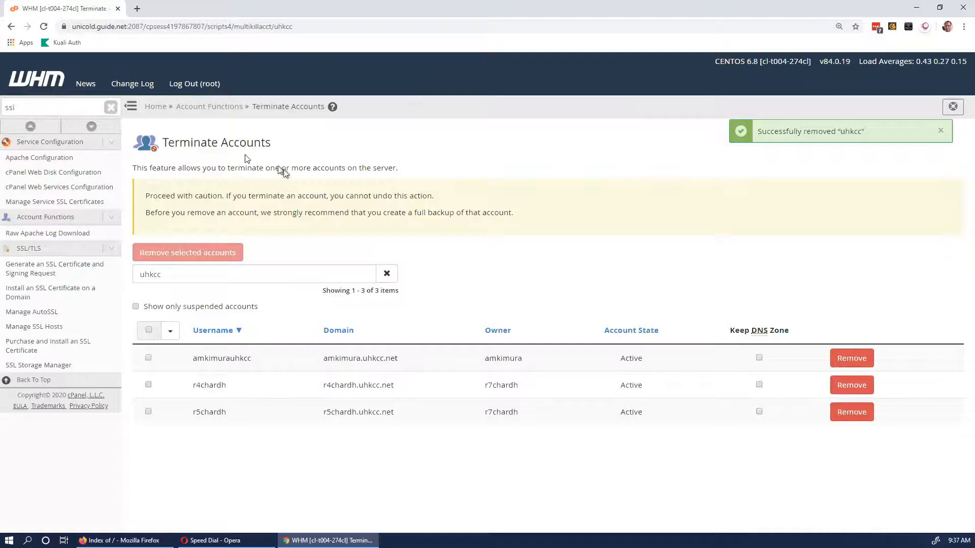
left_click(156, 107)
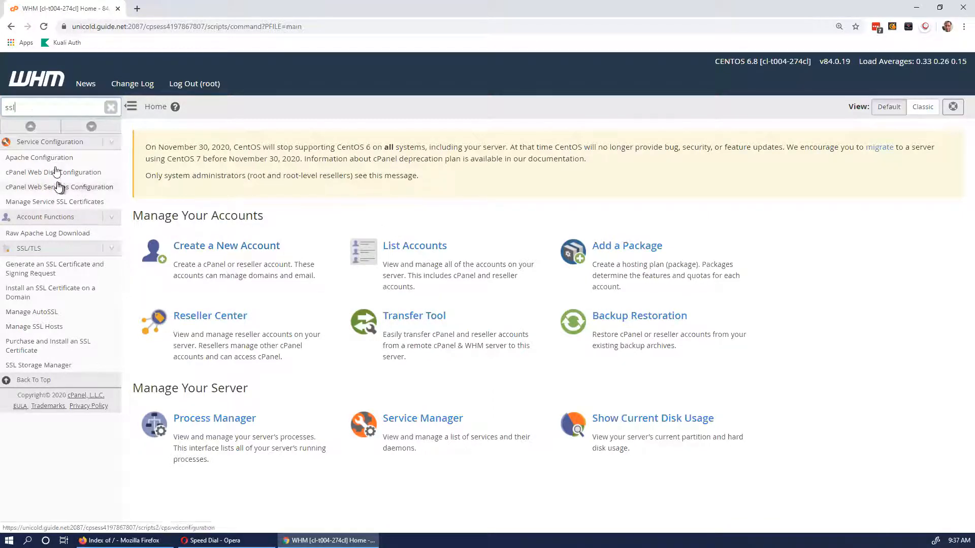
double_click(10, 107)
key("BackSpace")
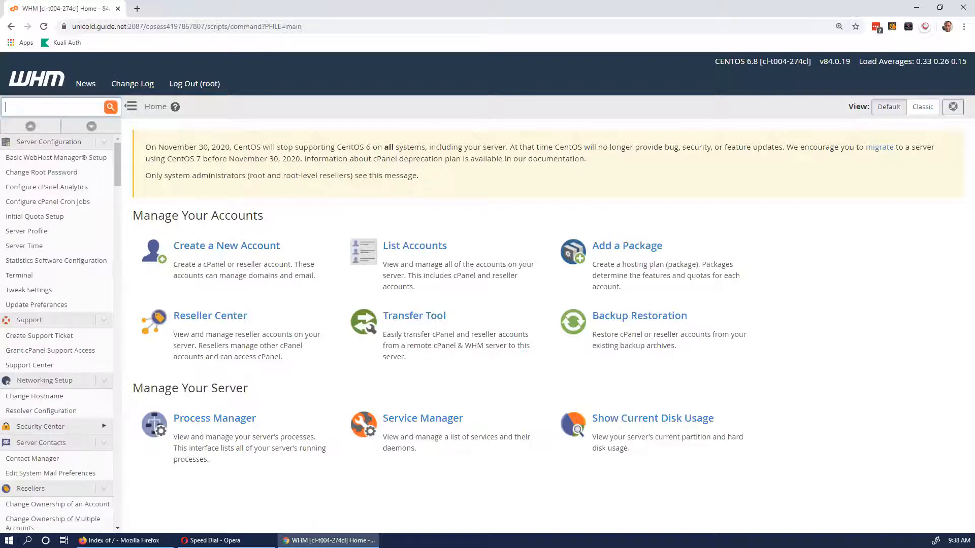
Step: In List Accounts, search by domain for the subdomain name, then filter the sidebar for ssl
left_click(415, 247)
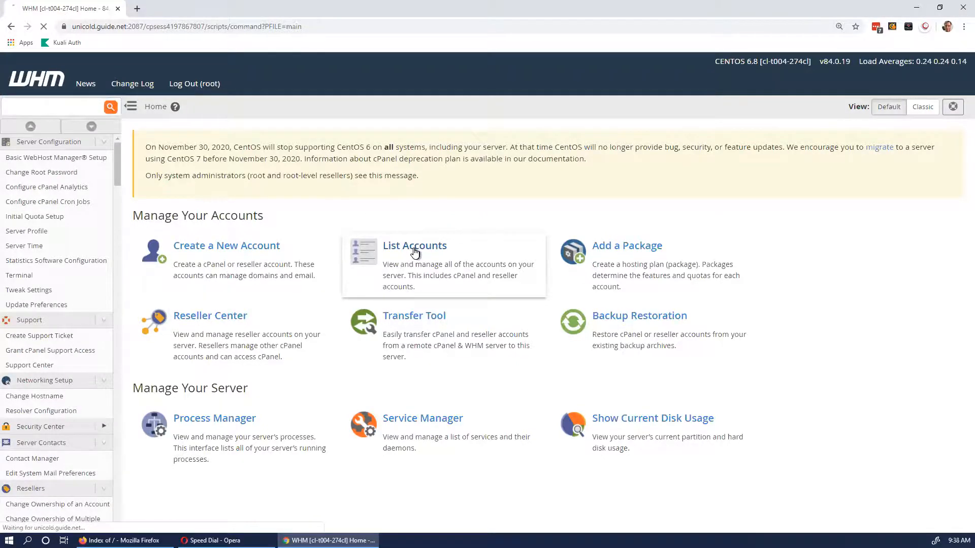
scroll(210, 261, "down", 6)
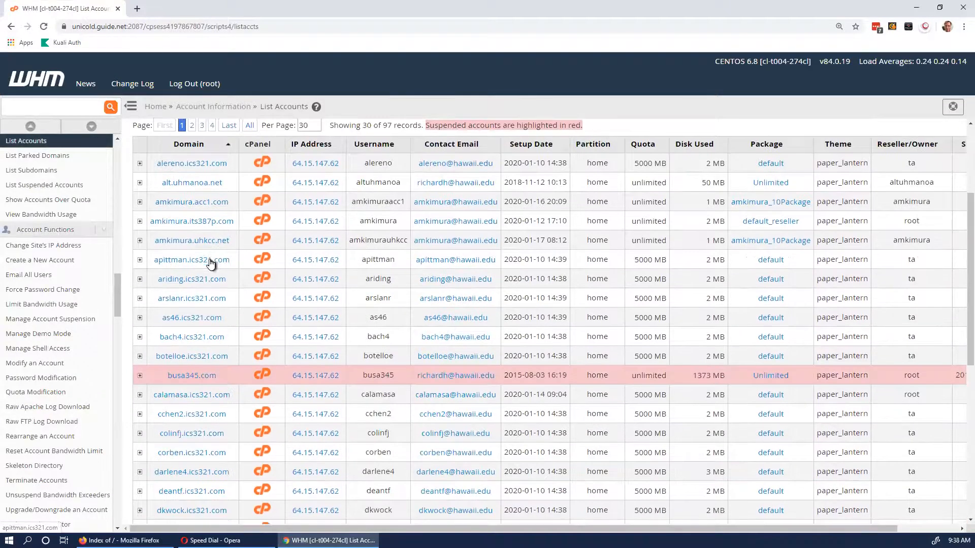
scroll(211, 261, "up", 3)
scroll(210, 263, "down", 1)
scroll(211, 263, "up", 3)
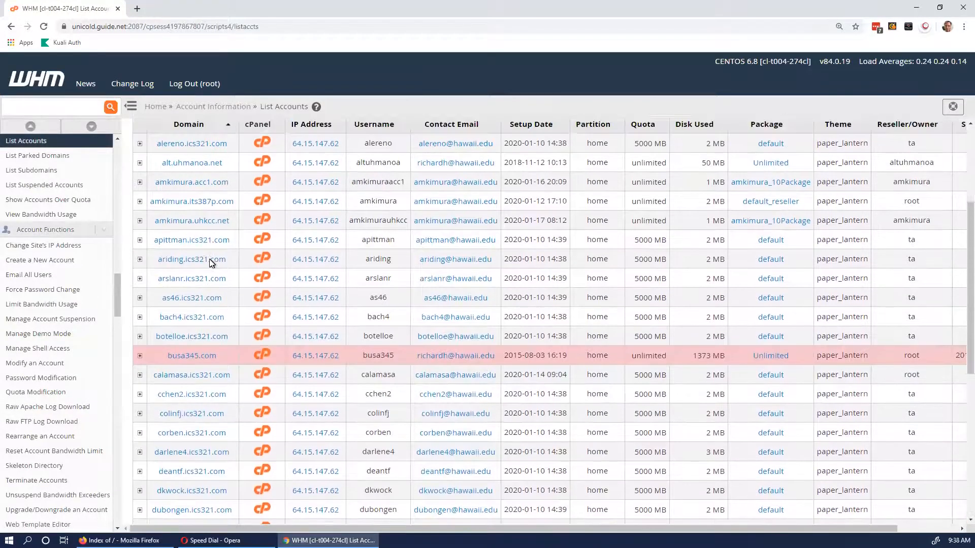
scroll(211, 263, "down", 3)
scroll(210, 263, "up", 3)
scroll(210, 263, "up", 3)
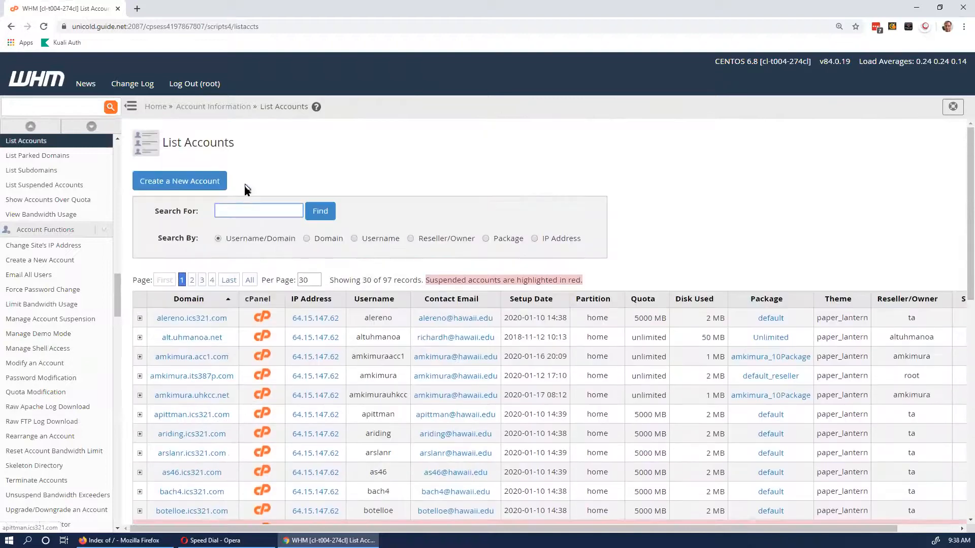
type("r")
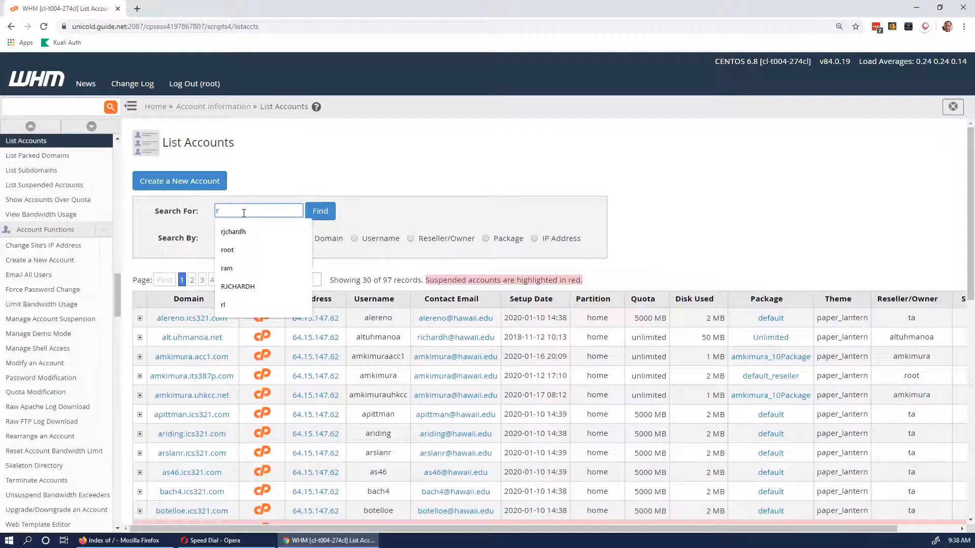
type("7charo")
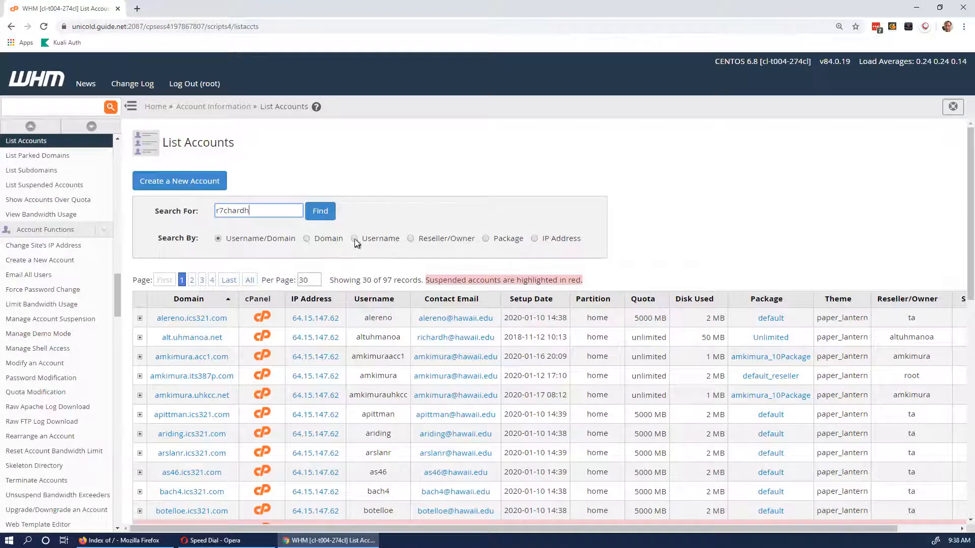
left_click(306, 238)
left_click(319, 212)
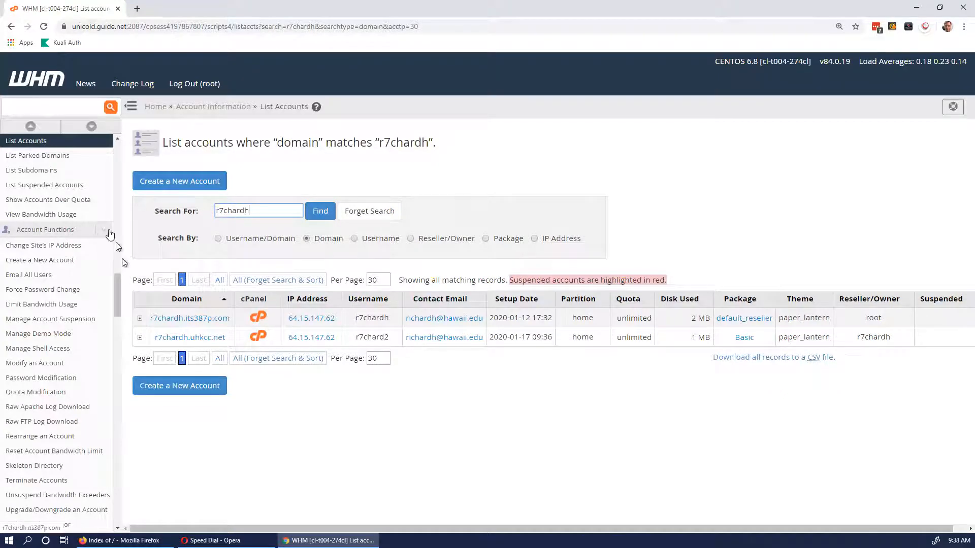
left_click(51, 105)
type("ssl")
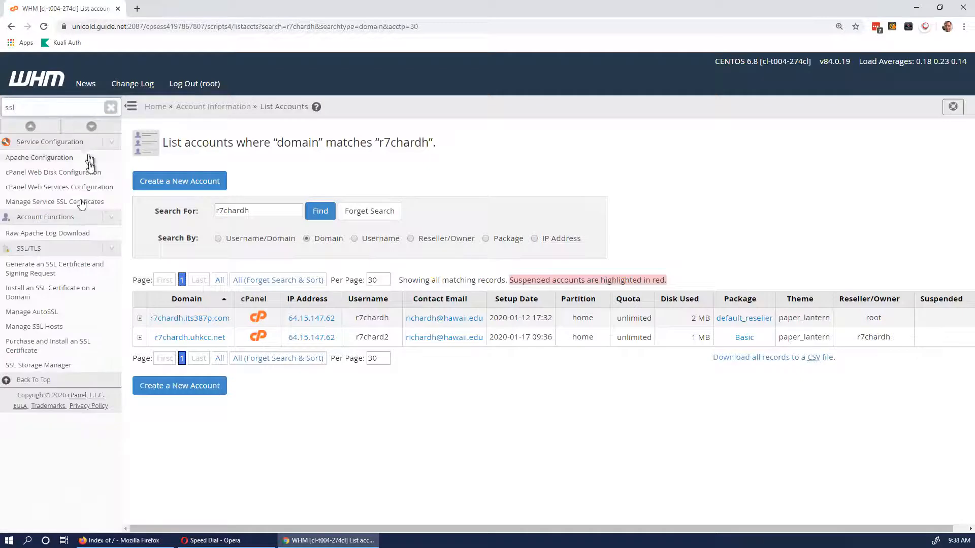
Step: Open Manage AutoSSL's Manage Users view and search for the new account's user
left_click(41, 312)
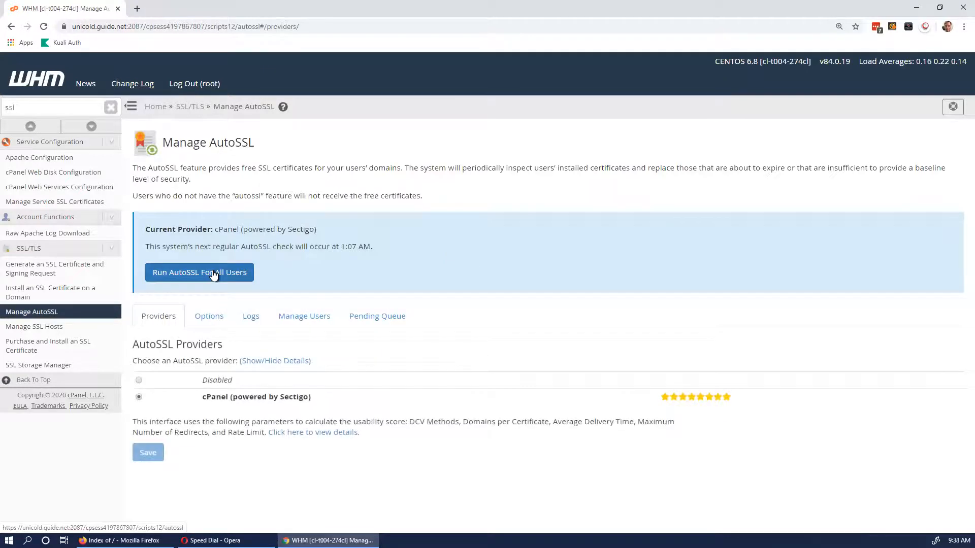
left_click(304, 316)
scroll(375, 369, "down", 3)
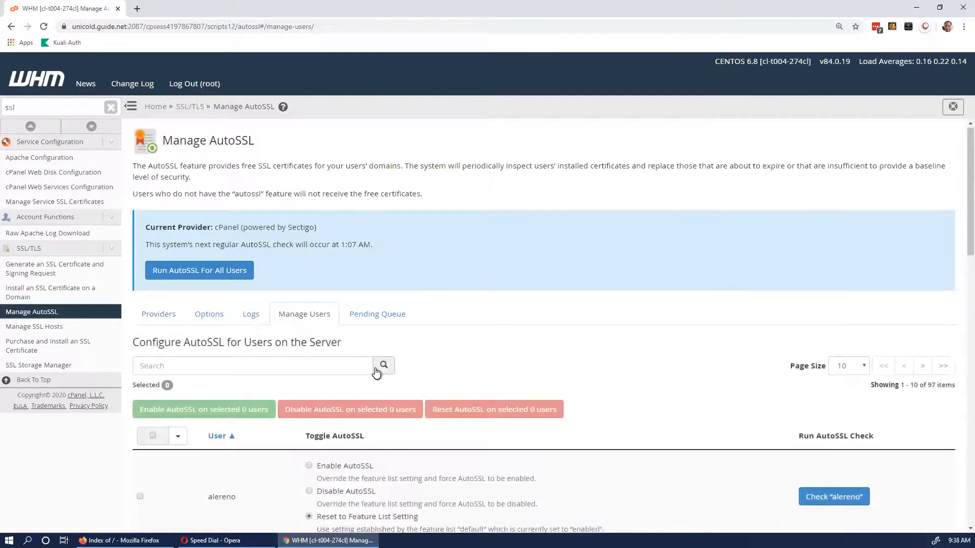
scroll(374, 369, "up", 3)
left_click(177, 362)
type("r7char")
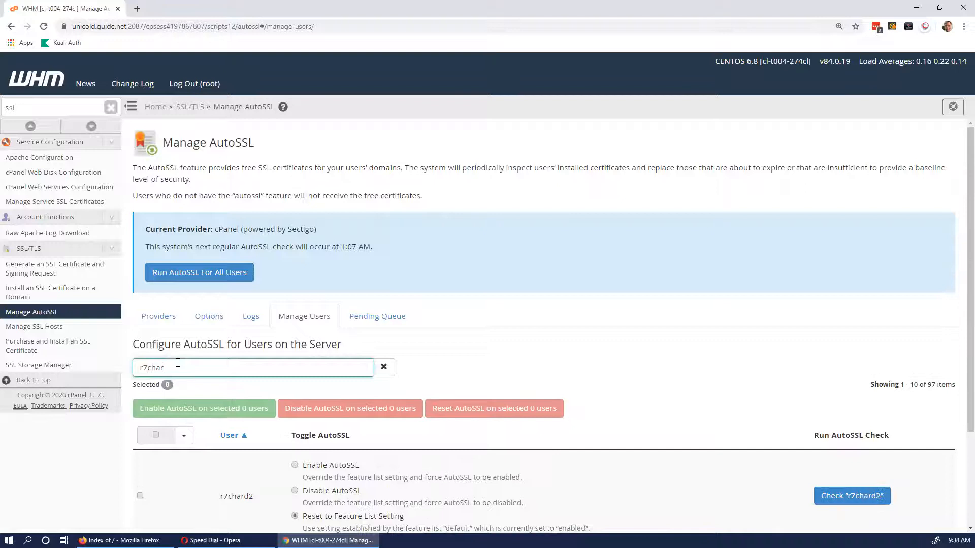
type("dh")
scroll(558, 364, "down", 1)
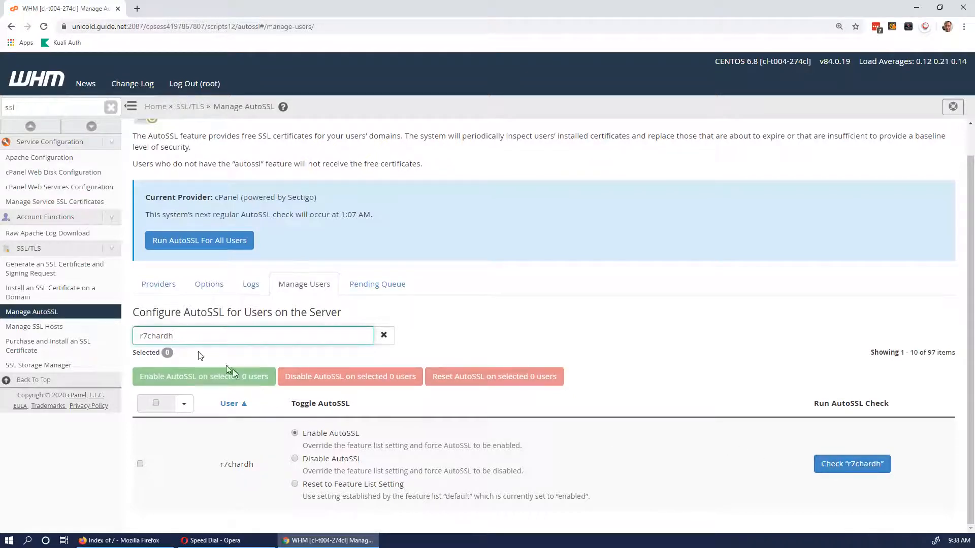
key("BackSpace")
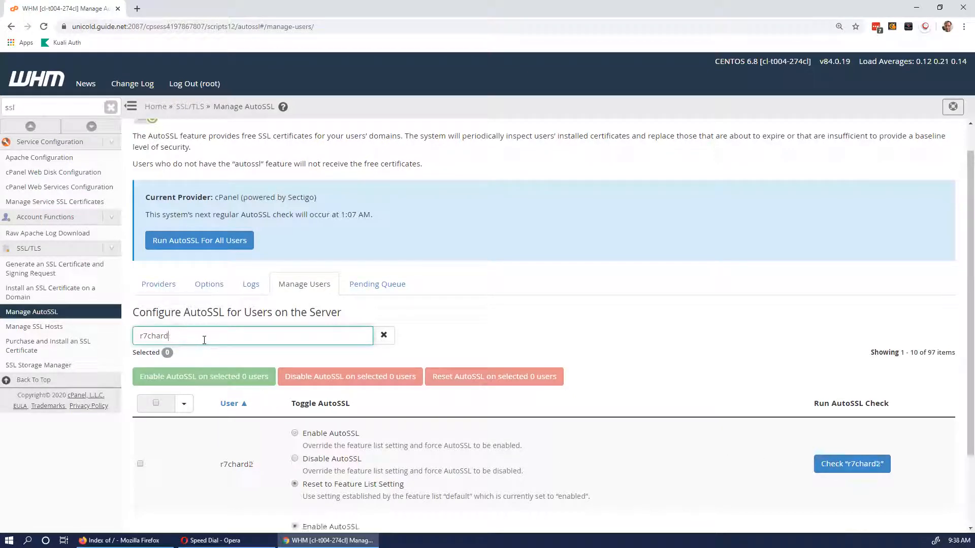
type("2")
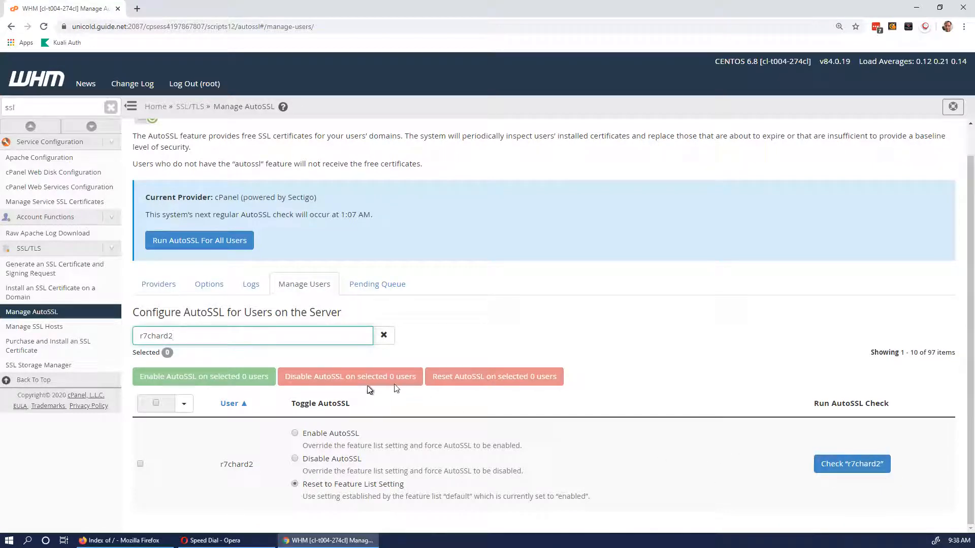
Step: Force AutoSSL on for that user, run an AutoSSL check, and reload the site in Firefox
left_click(295, 433)
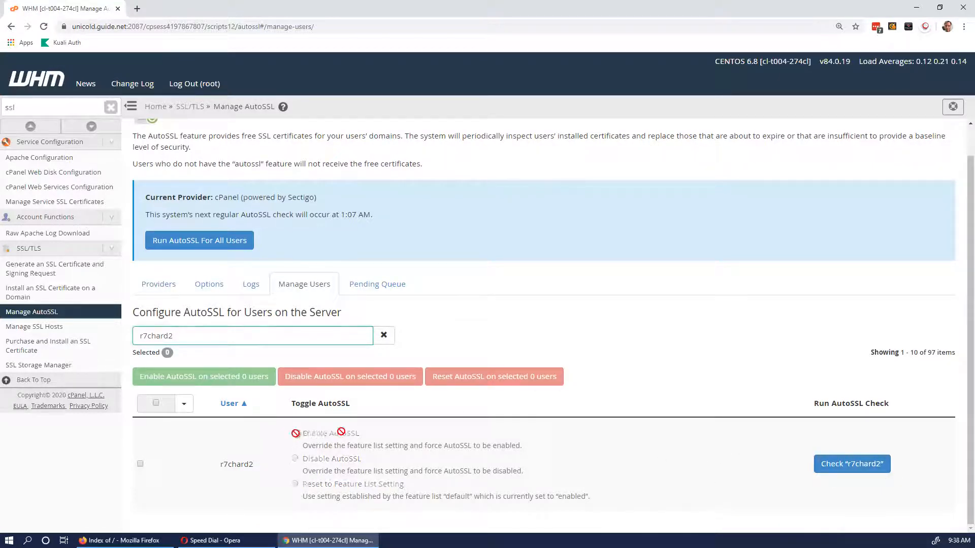
left_click(140, 463)
left_click(223, 384)
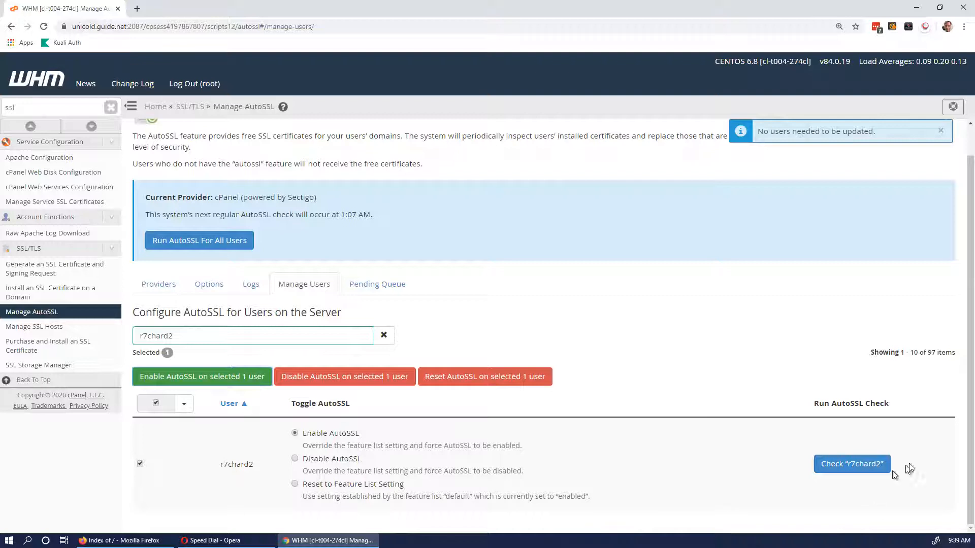
left_click(869, 465)
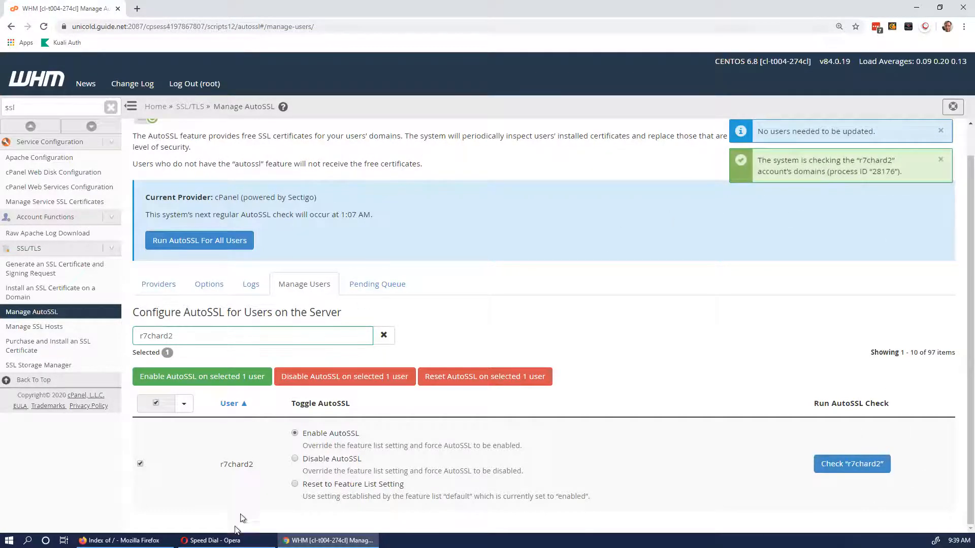
left_click(152, 541)
left_click(42, 27)
Step: Append /cpanel to the subdomain's address in Firefox and load it
left_click(39, 26)
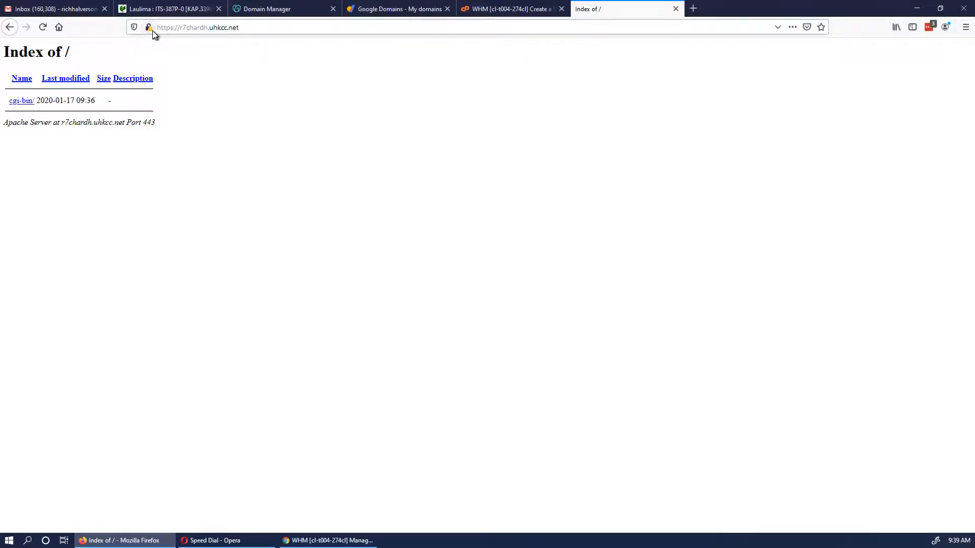
mouse_move(152, 32)
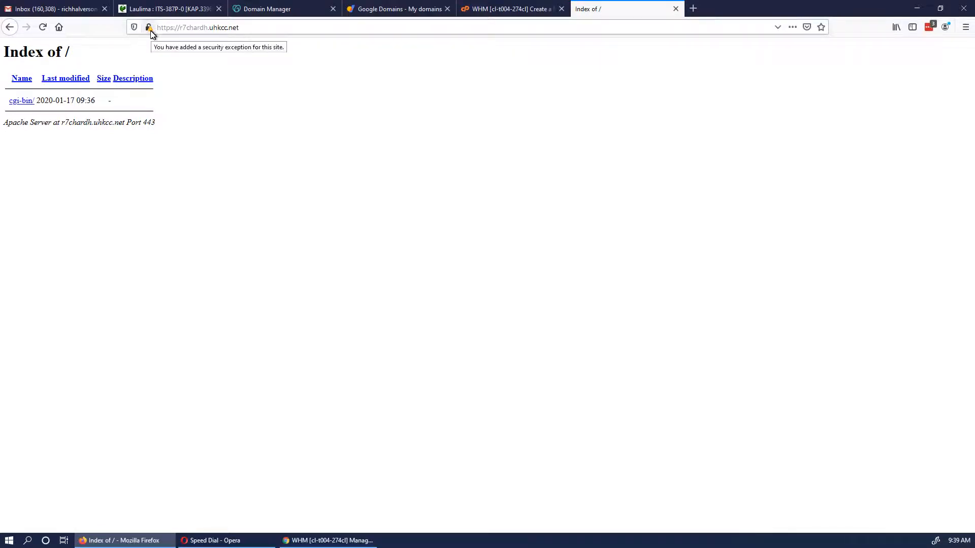
left_click(280, 30)
double_click(281, 30)
left_click(280, 30)
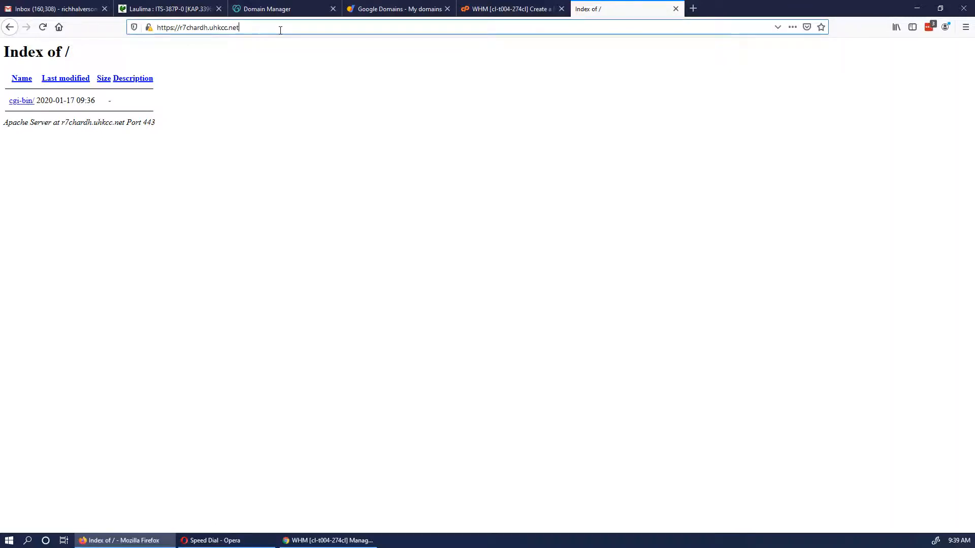
type("/")
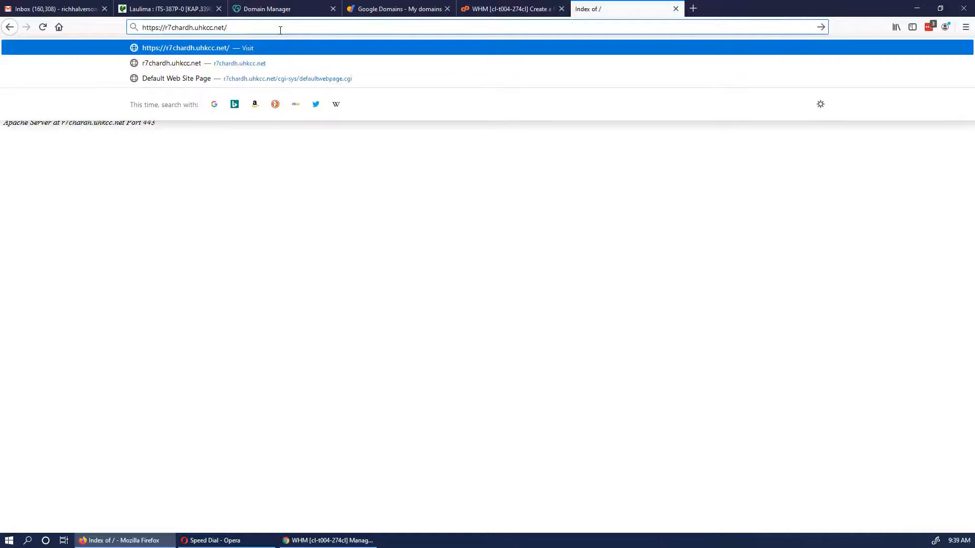
type("cpanel")
key("Return")
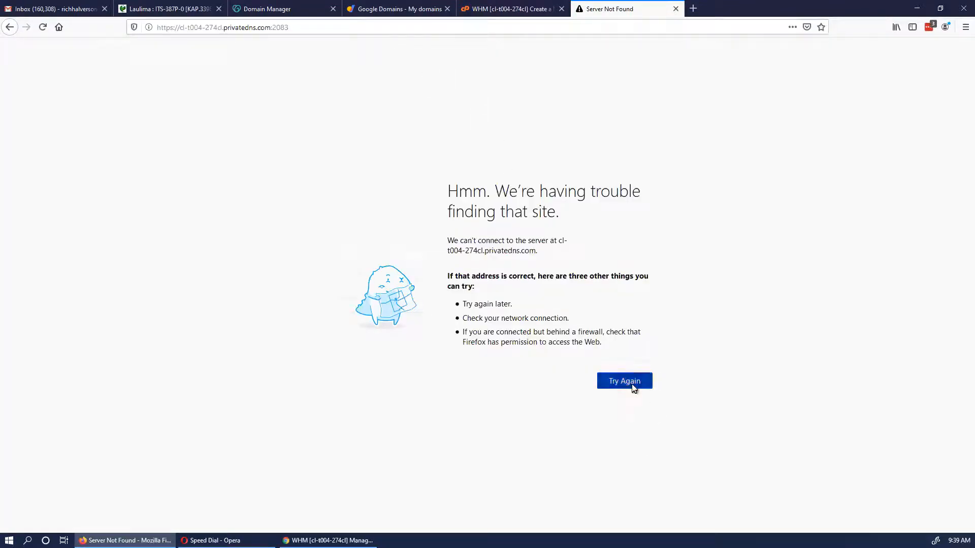
Step: Re-enter the address via the uhkcc.net suggestion, reaching the SORRY! page, then bring Opera forward
left_click(184, 28)
left_click(185, 28)
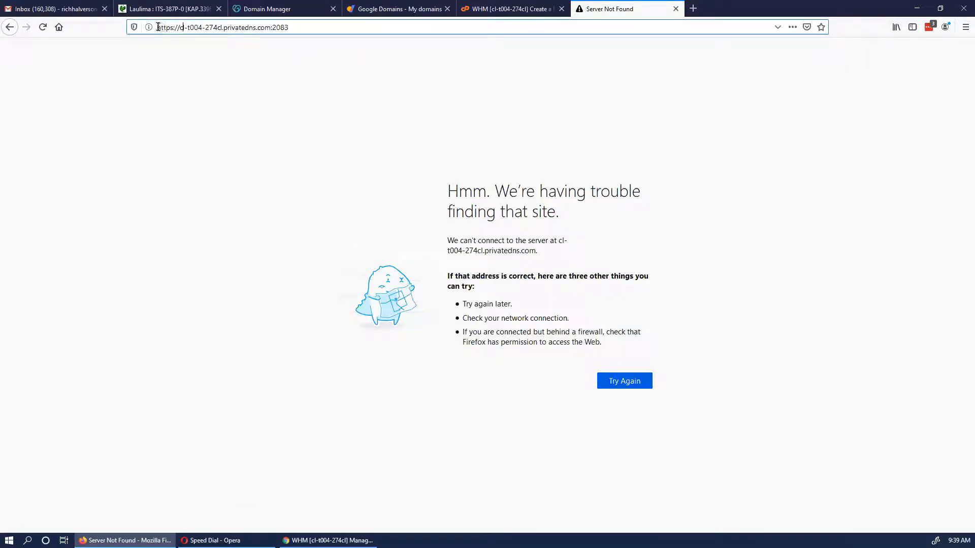
left_click_drag(158, 27, 358, 34)
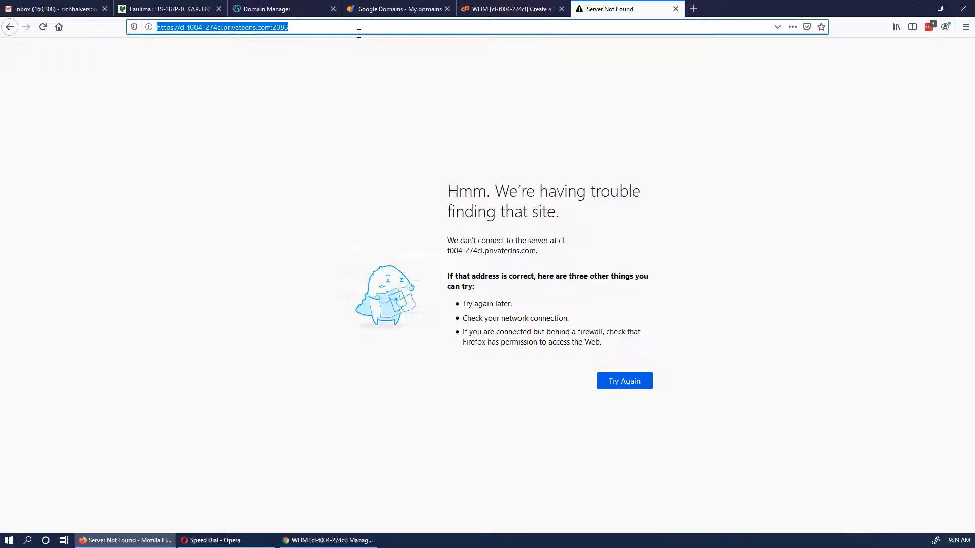
type("r")
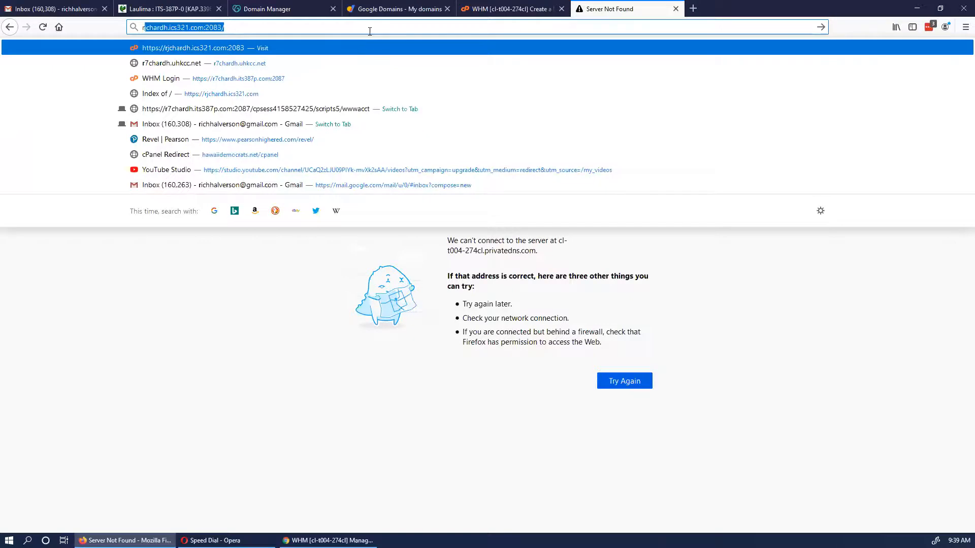
type("7")
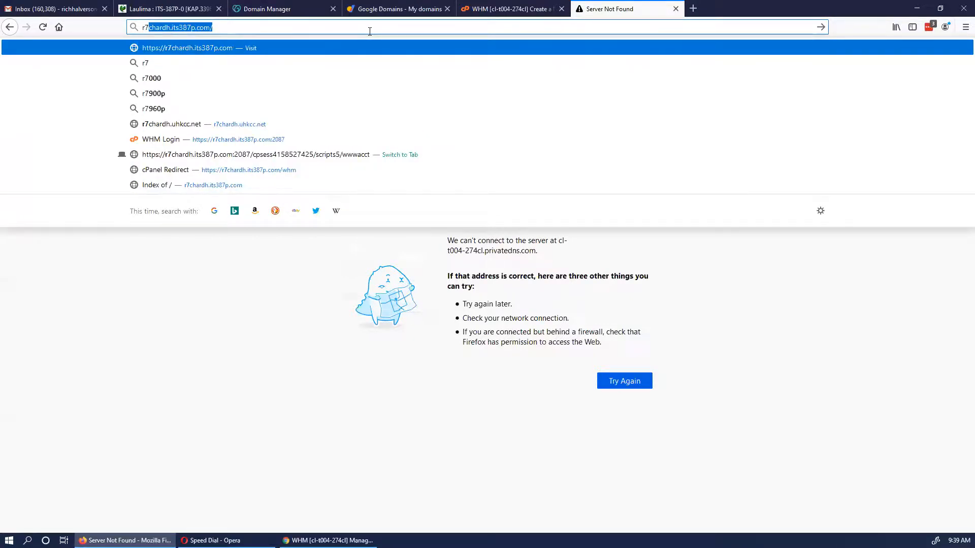
left_click(272, 124)
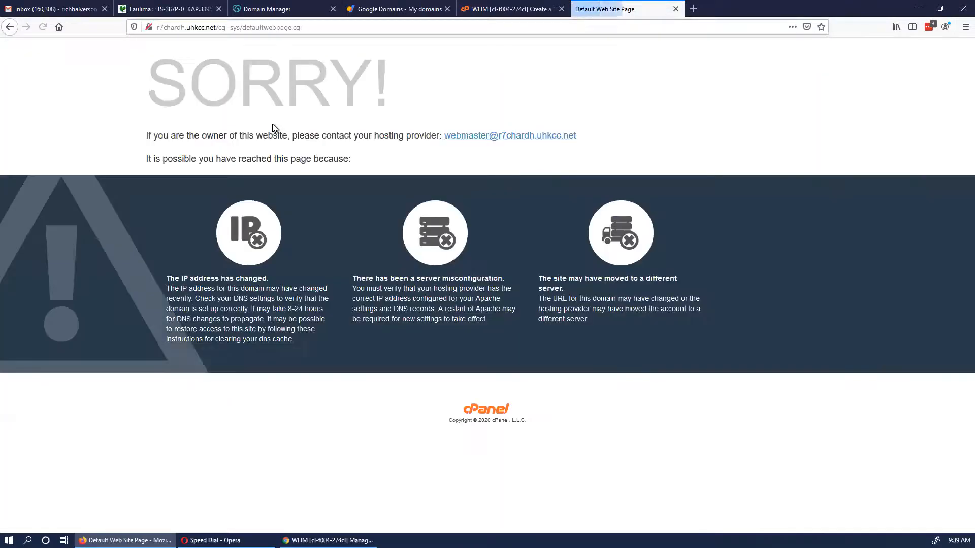
left_click(190, 29)
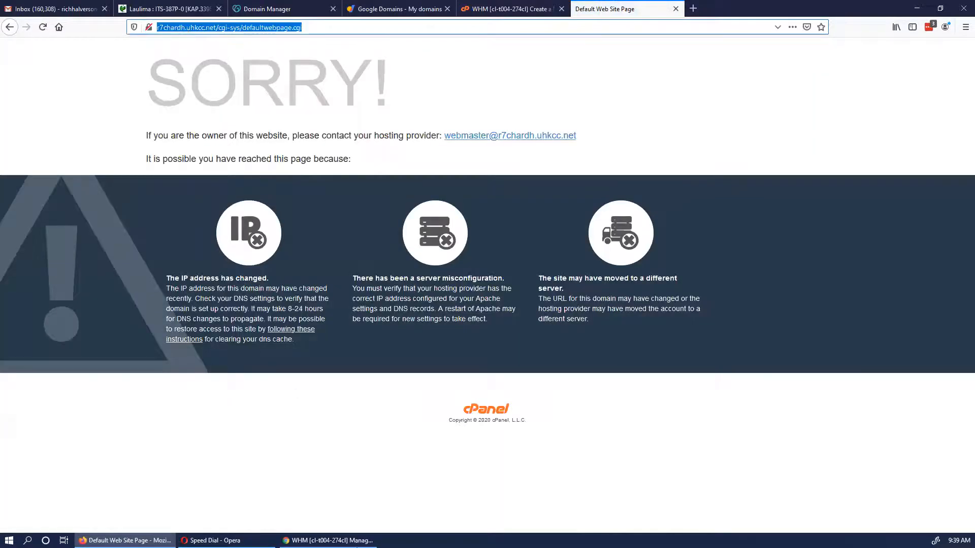
left_click(210, 540)
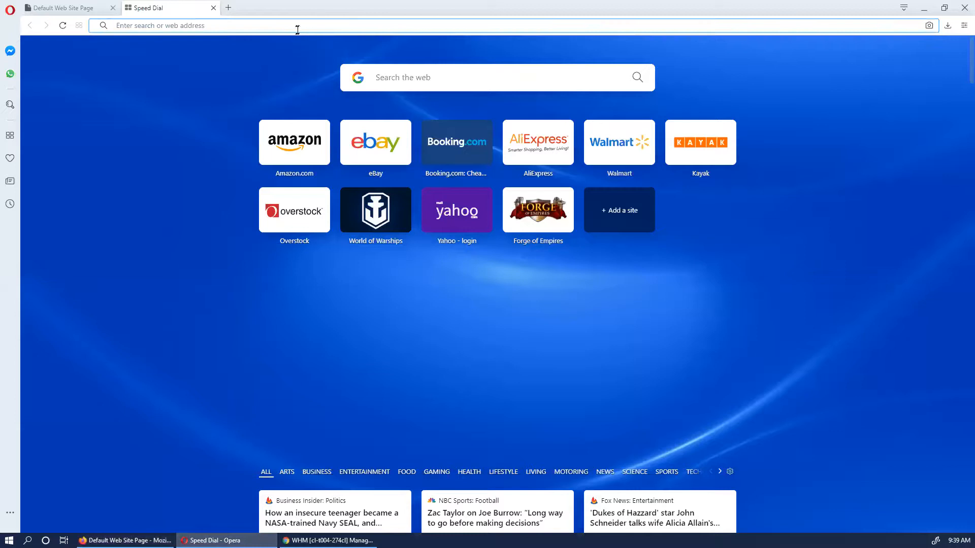
Step: Load r7chardh.uhkcc.net/cpanel in Opera to reach the cPanel login page
type("r7ch")
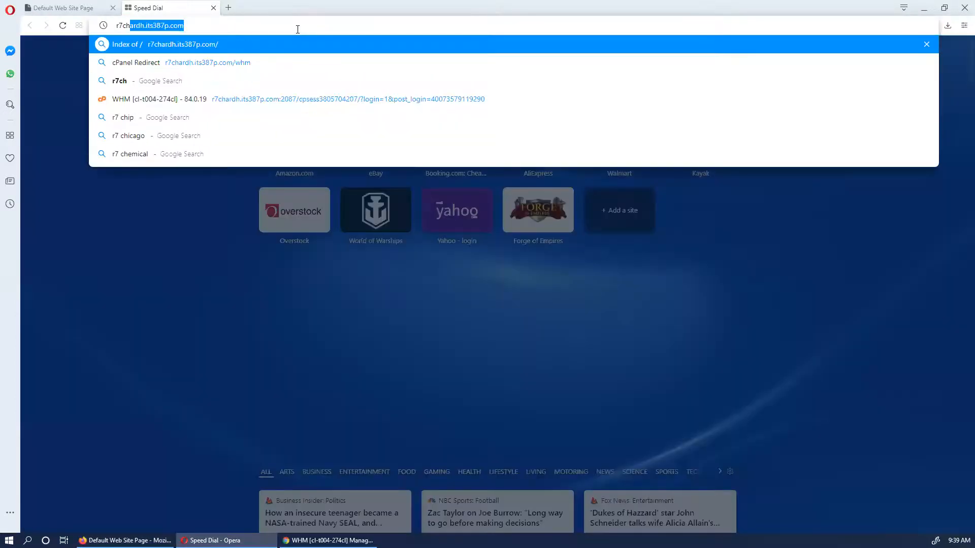
type("ardh.uh")
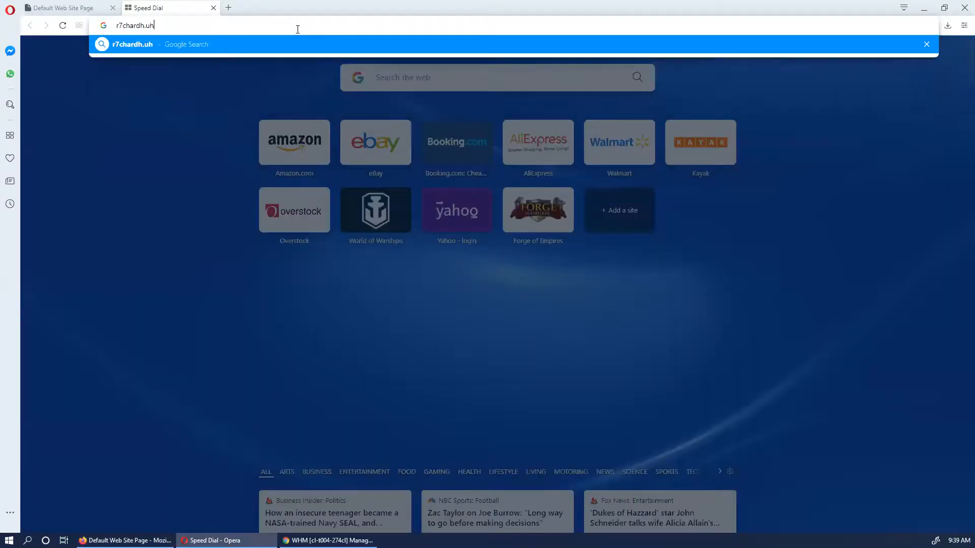
type("kcc.net")
key("Return")
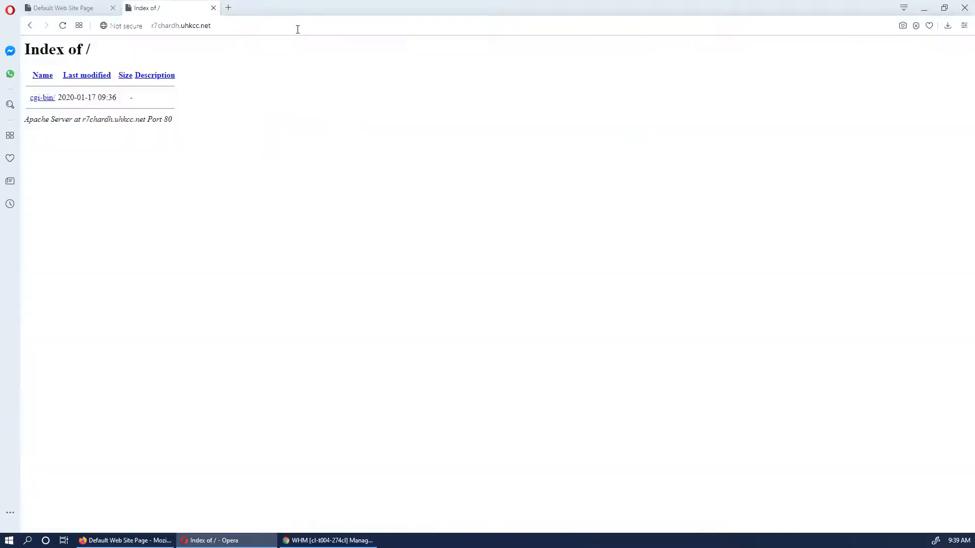
left_click(270, 27)
left_click(272, 26)
type("/cpanel")
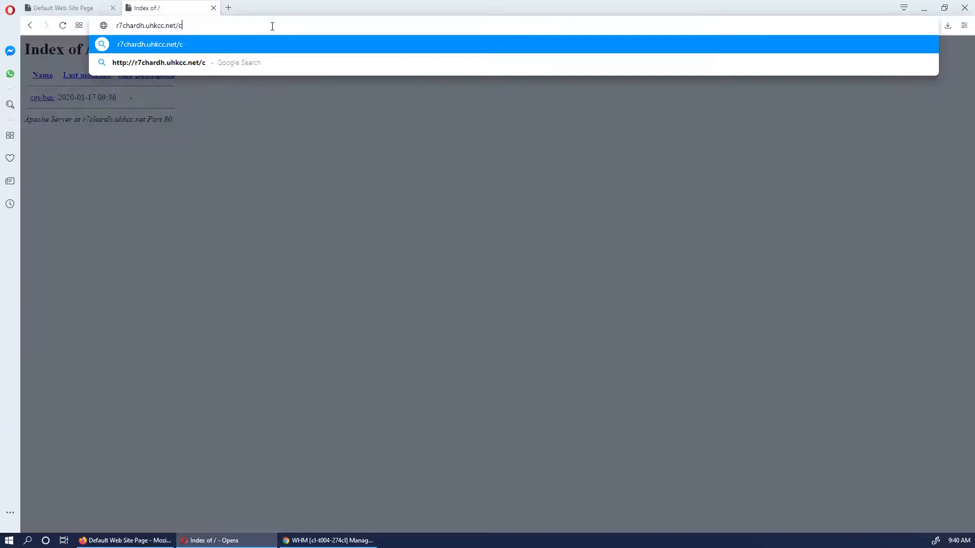
key("Return")
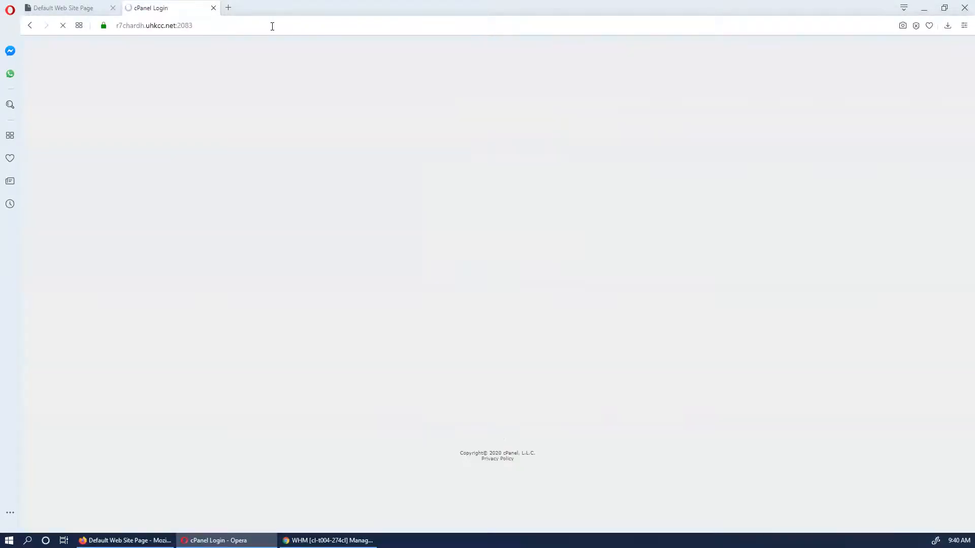
Step: Log in with the new account's username, corrected by pasting, and its password
type("r")
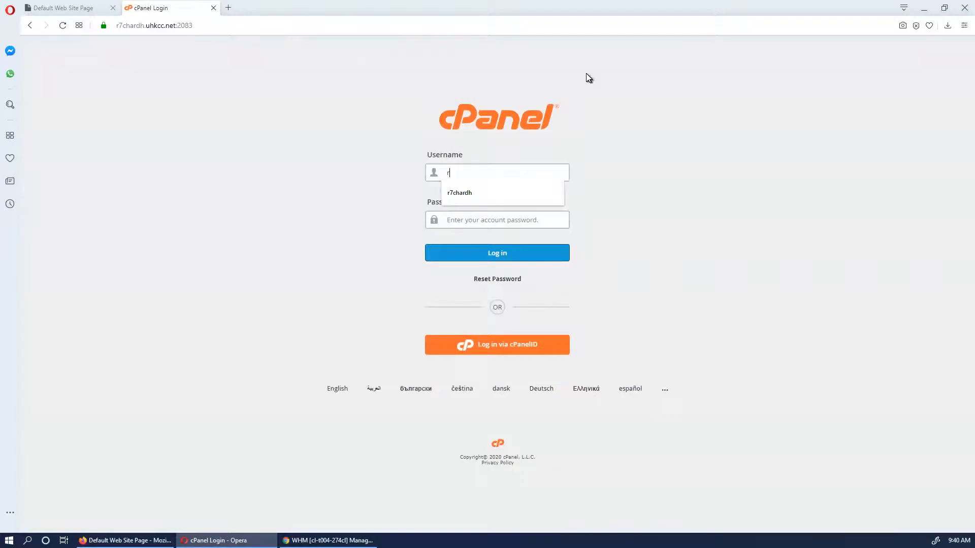
type("7chard")
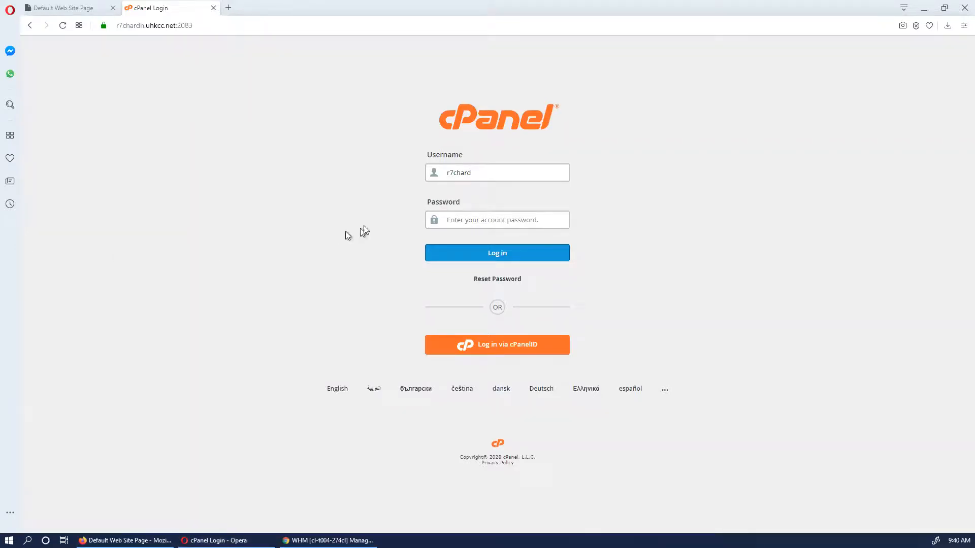
left_click_drag(472, 175, 448, 192)
type("r7chardr7chard2")
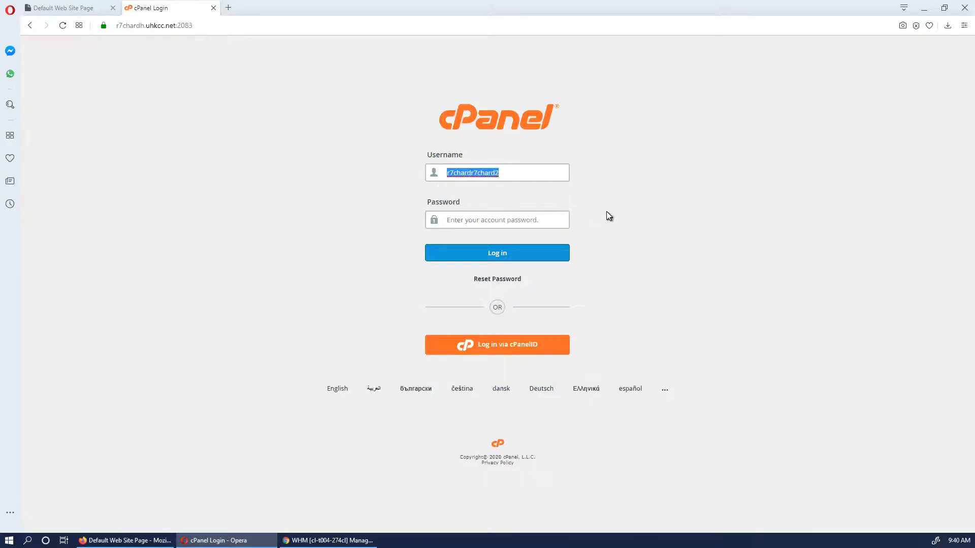
type("r7chard2")
left_click(506, 217)
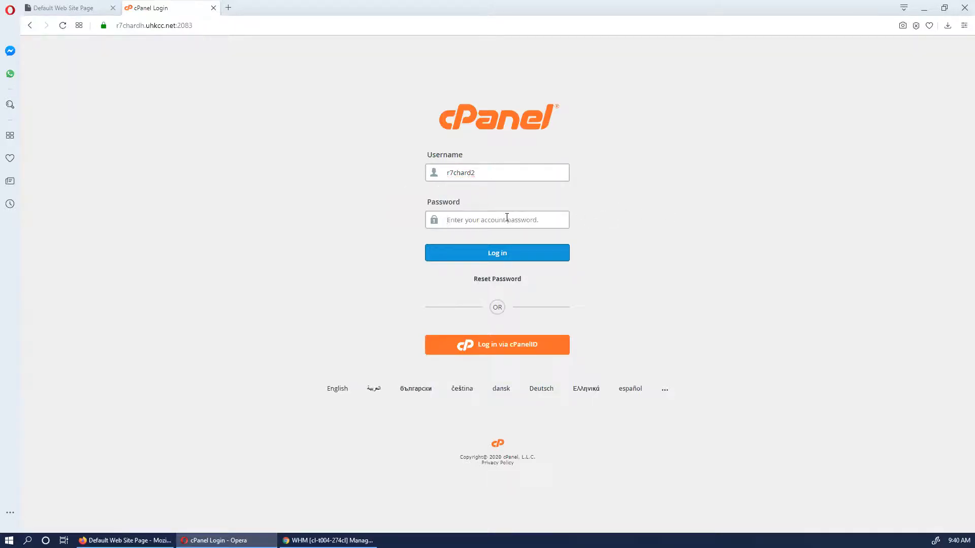
type("•")
left_click(507, 253)
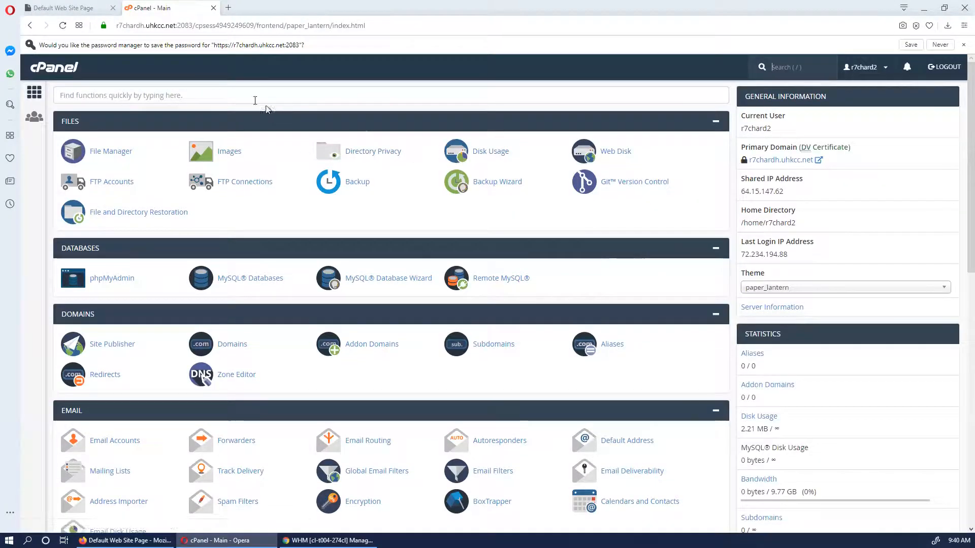
Step: Scroll through the cPanel home page tools, then open Site Software under the Software section
scroll(362, 361, "down", 2)
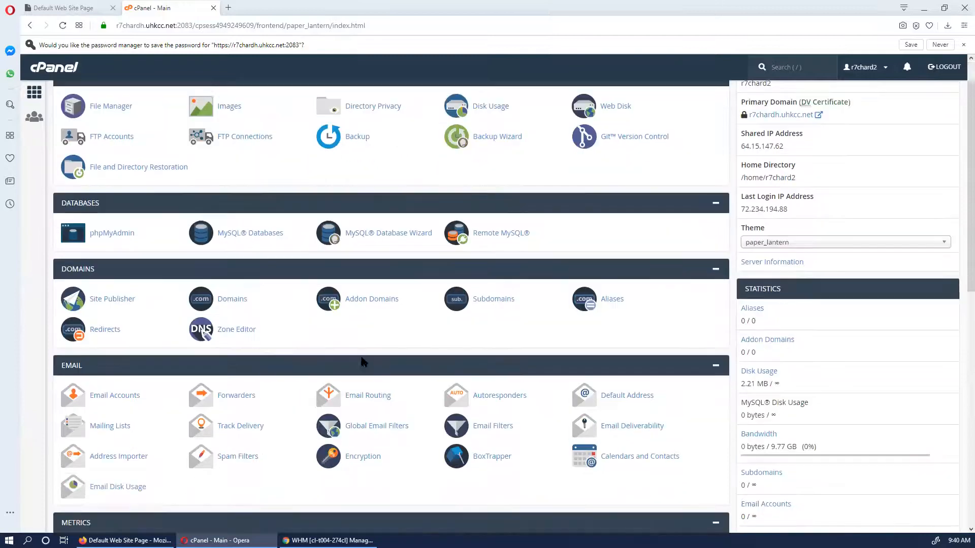
scroll(157, 312, "down", 3)
scroll(287, 352, "down", 2)
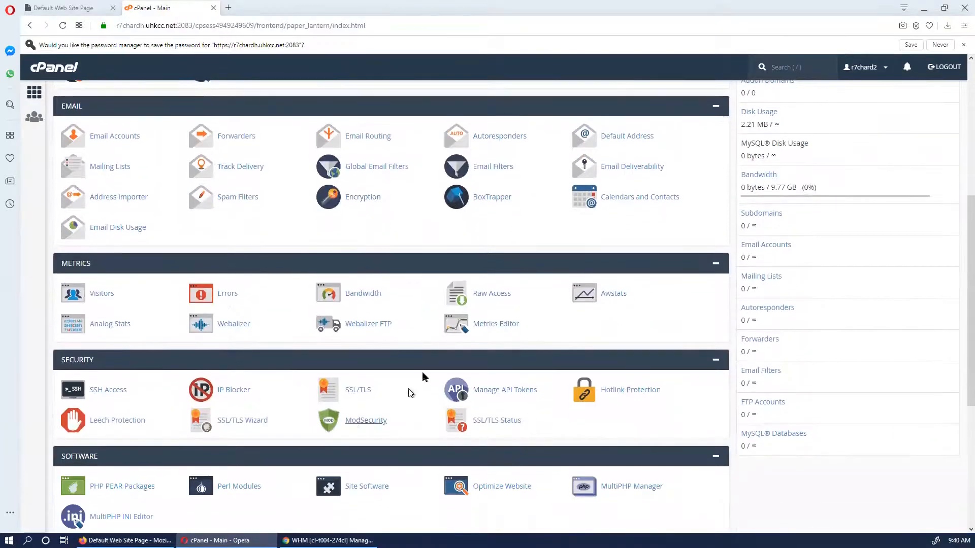
scroll(323, 429, "down", 2)
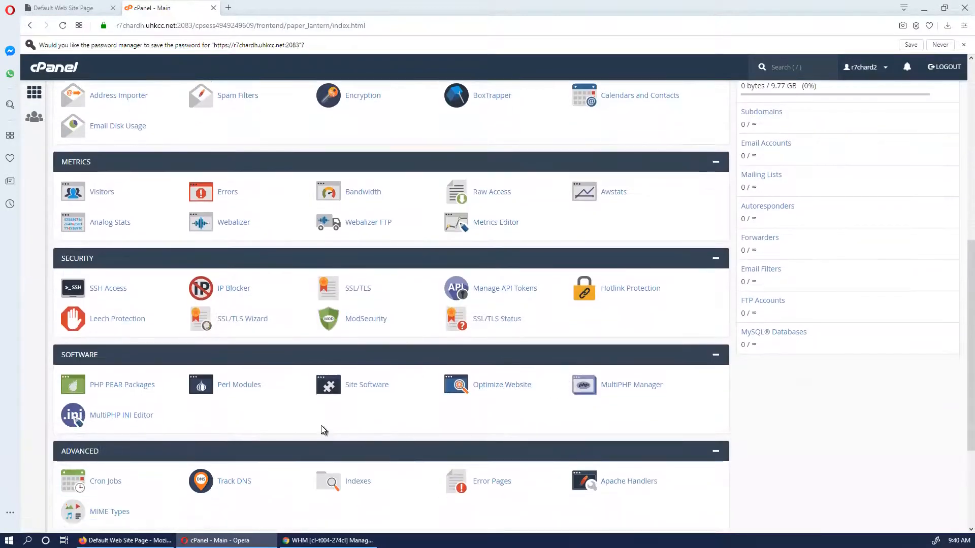
scroll(425, 399, "down", 1)
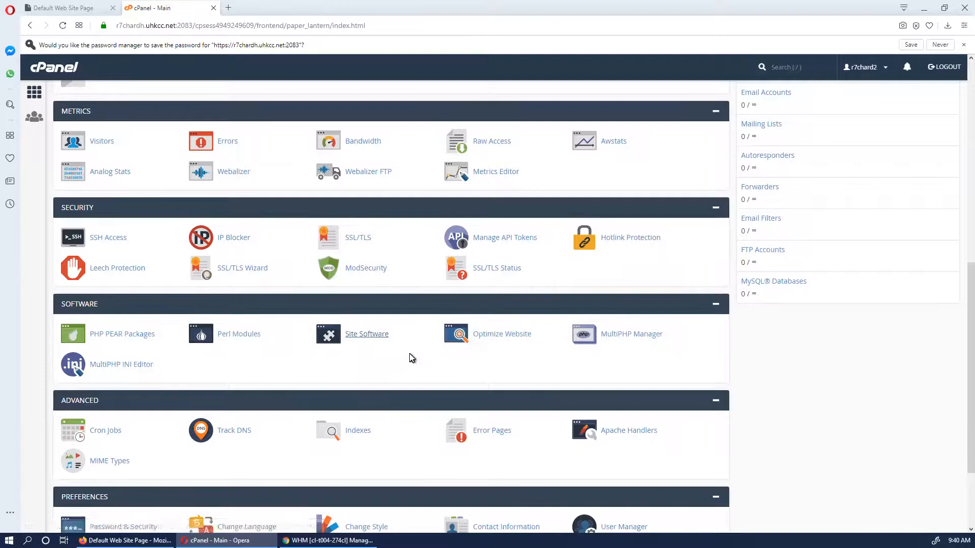
scroll(409, 357, "down", 2)
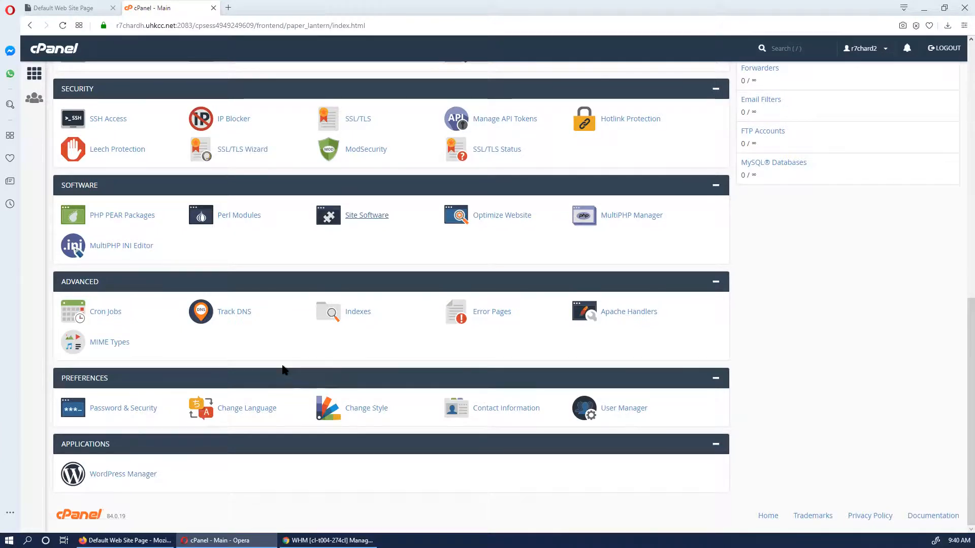
scroll(283, 369, "up", 4)
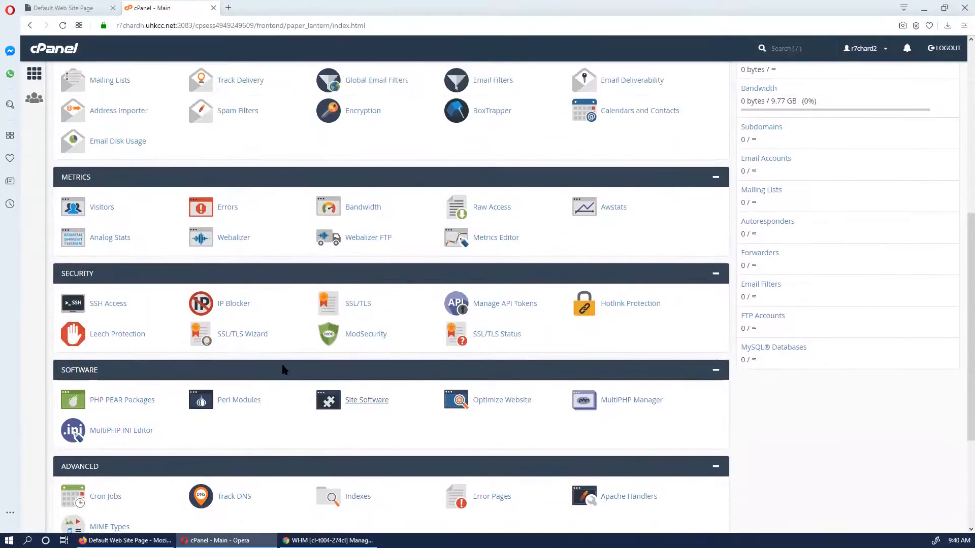
scroll(283, 369, "up", 5)
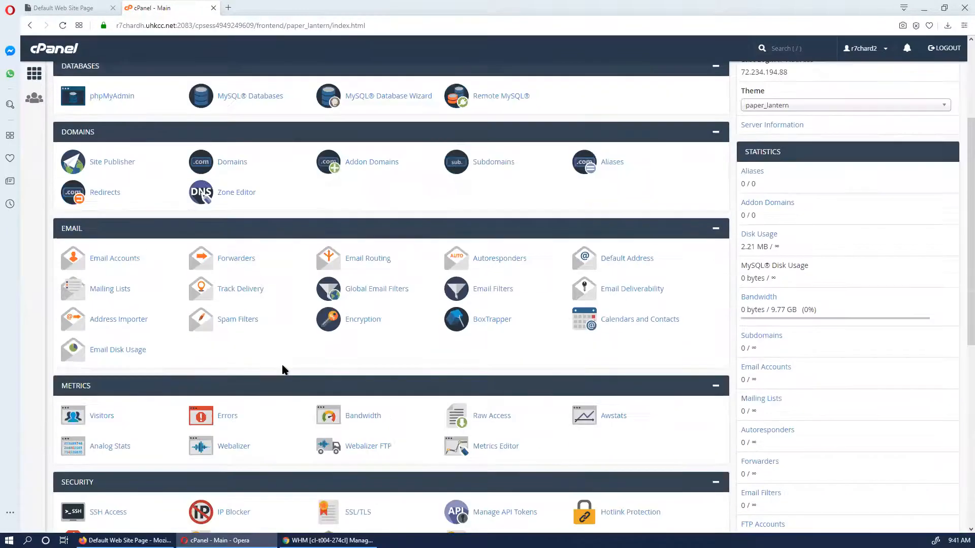
scroll(283, 369, "down", 6)
left_click(361, 317)
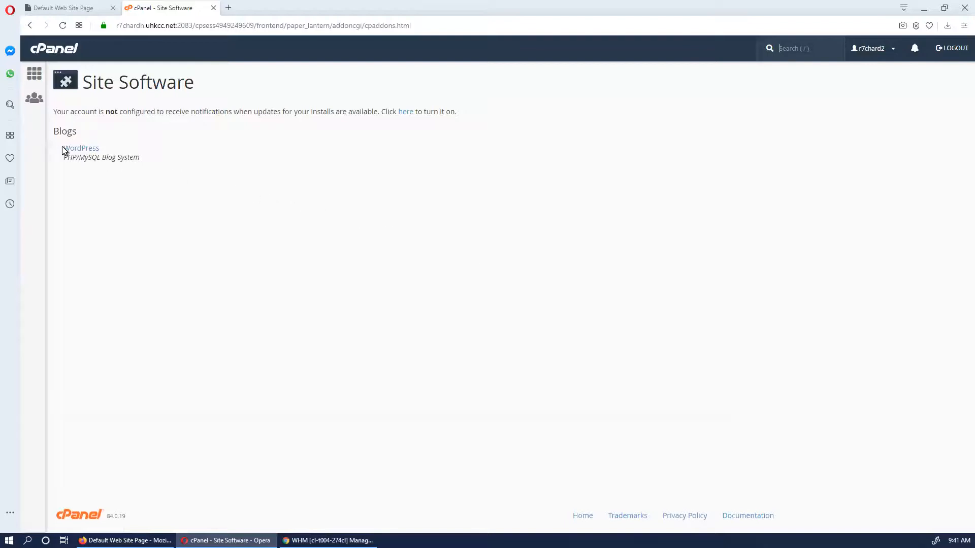
Step: Install WordPress on the default r7chardh.uhkcc.net domain and select the generated login credentials
left_click(66, 148)
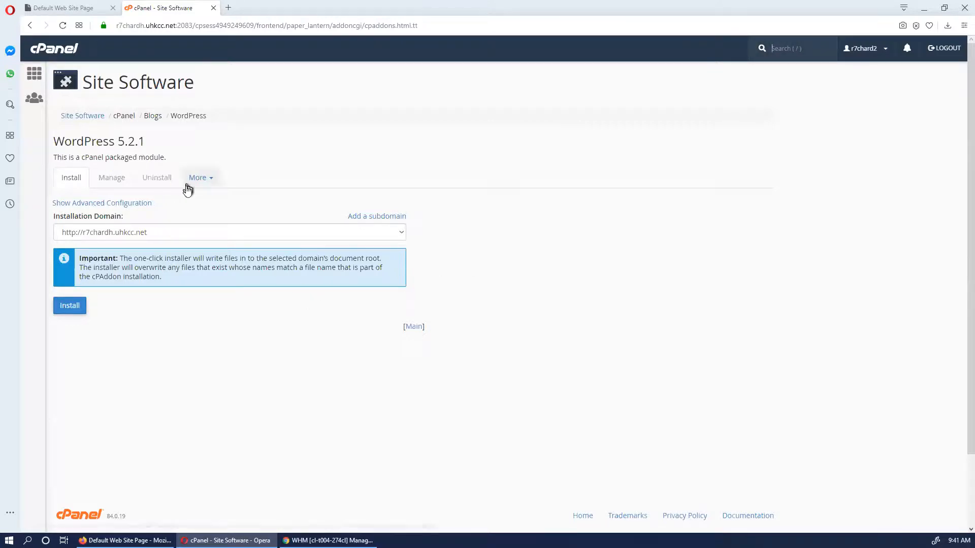
left_click(75, 306)
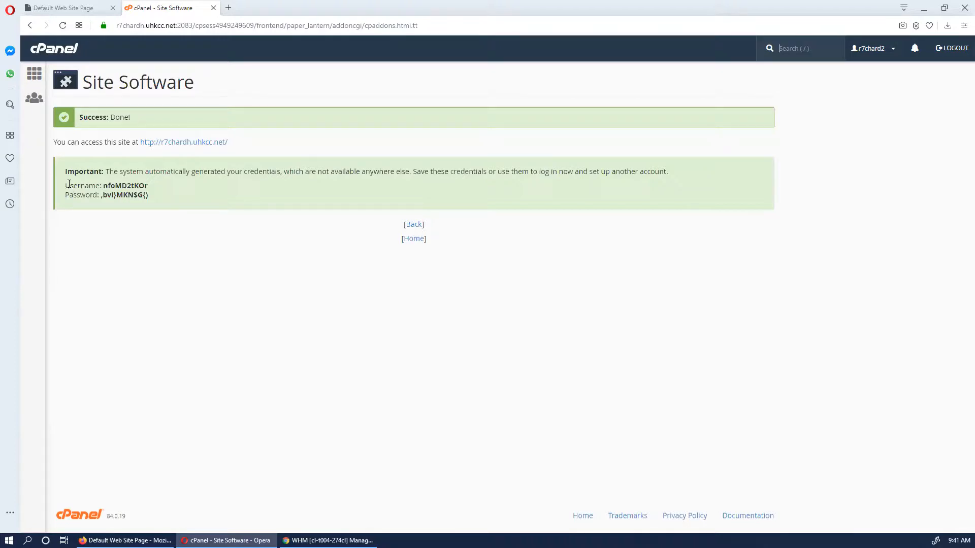
left_click_drag(66, 184, 176, 201)
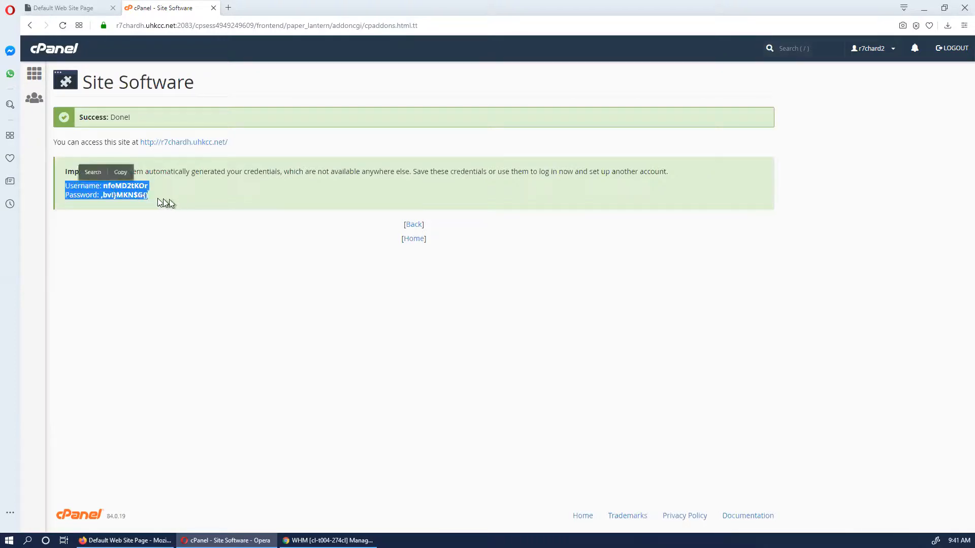
Step: Copy the generated WordPress credentials and paste them below the account info in EditPlus
key("ctrl+c")
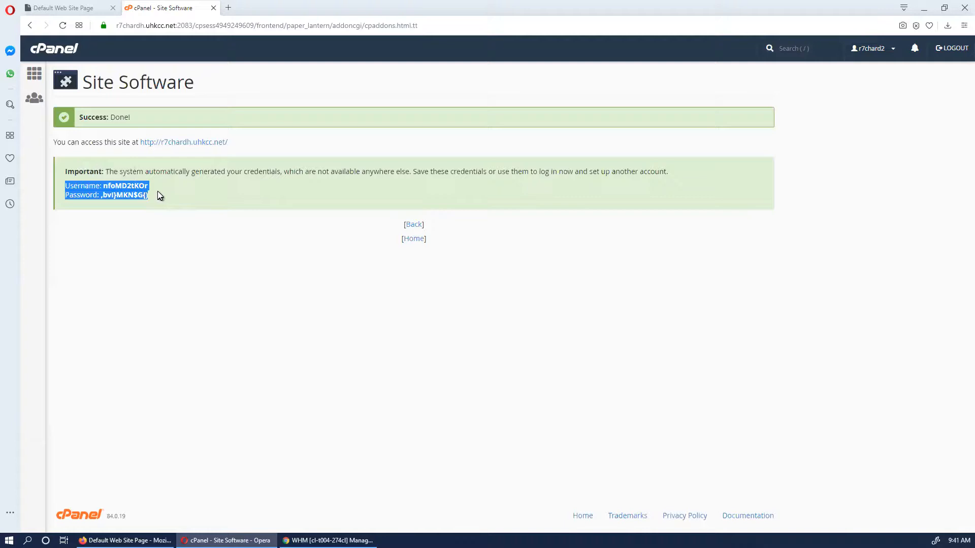
key("alt+Tab")
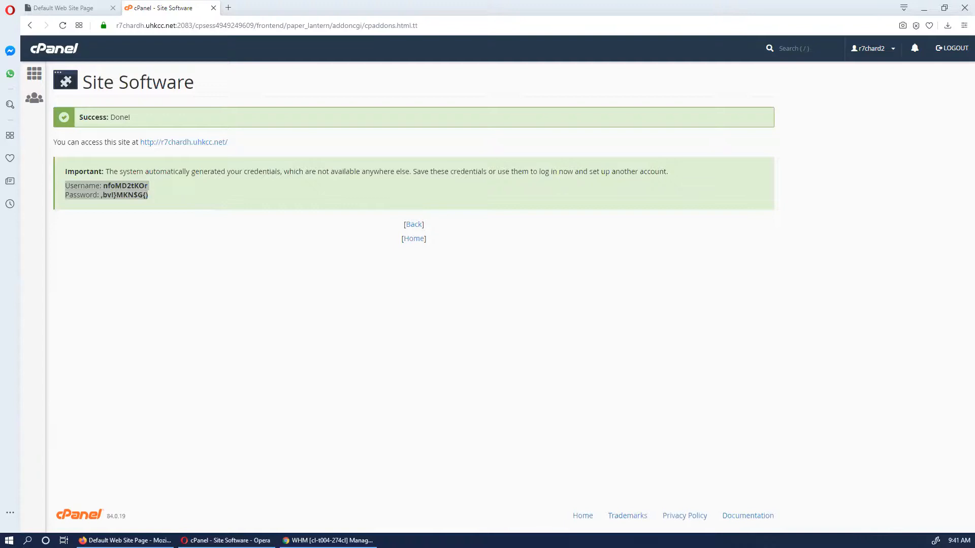
left_click(370, 330)
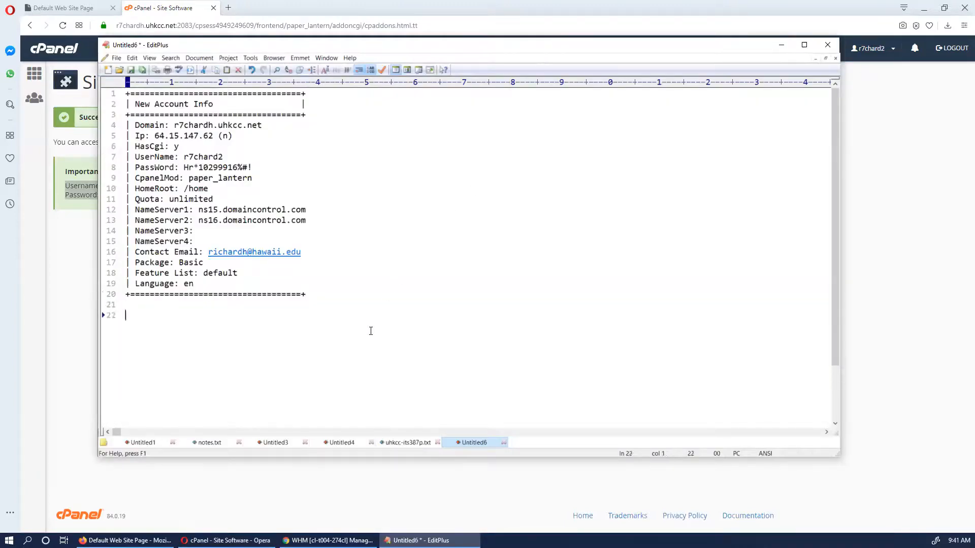
key("ctrl+v")
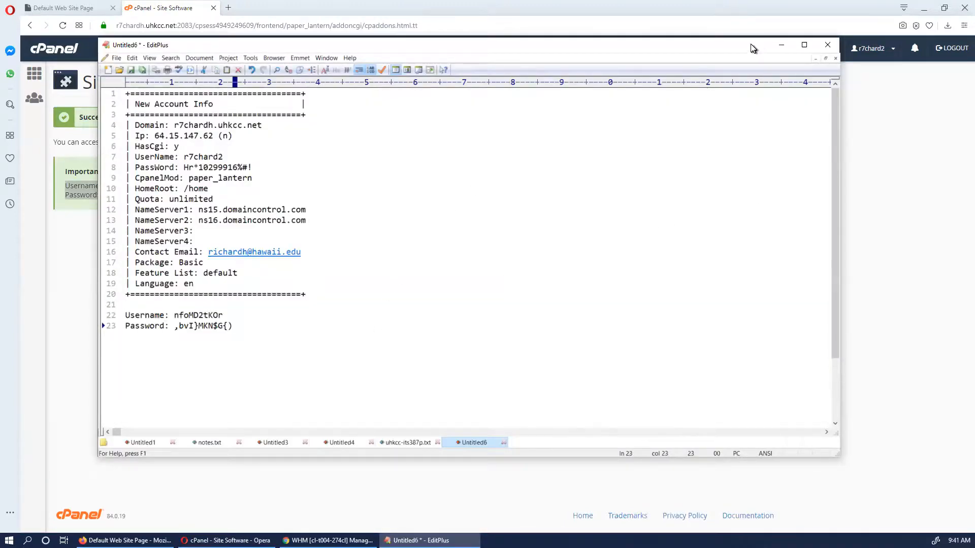
left_click_drag(750, 44, 0, 101)
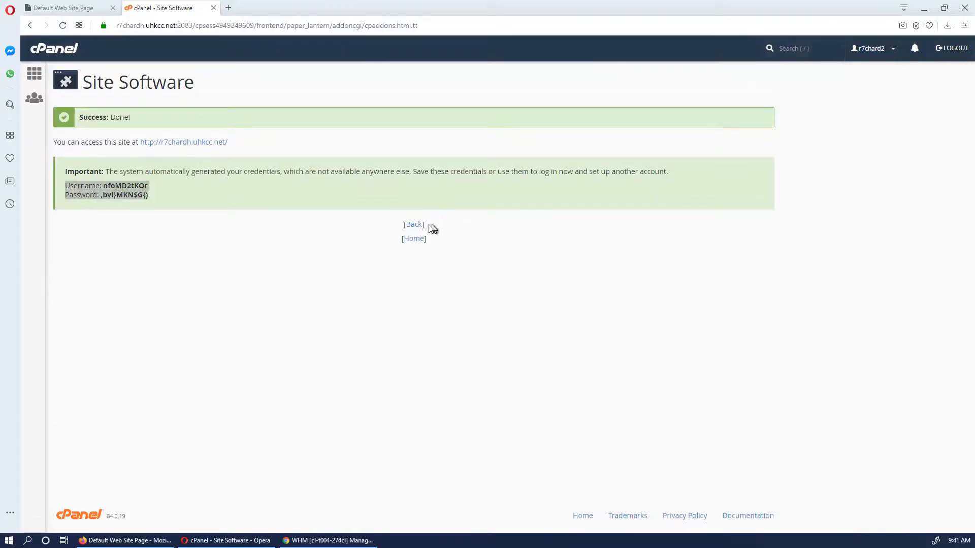
left_click(228, 11)
Step: Load r7chardh.uhkcc.net in a new tab and follow the Meta Log in link to wp-login.php
left_click(104, 8)
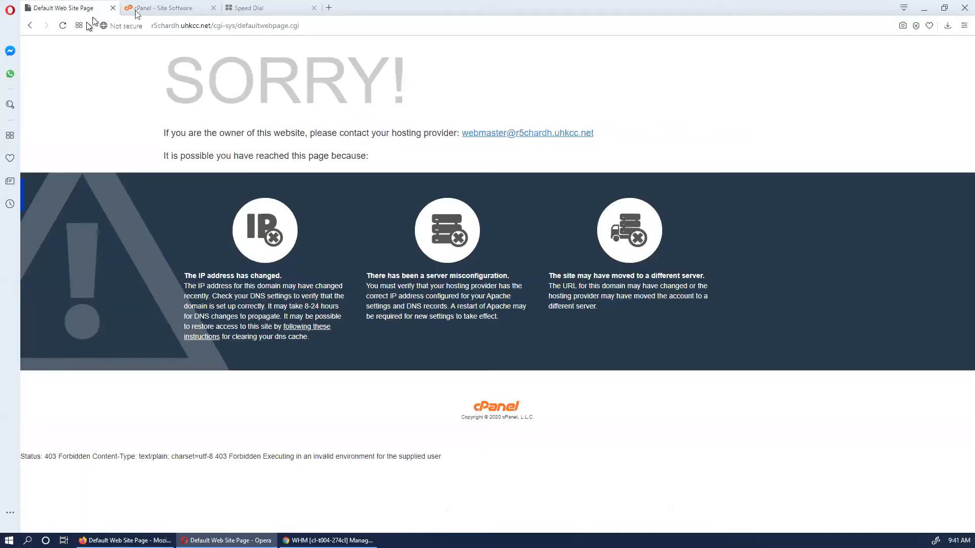
left_click(328, 8)
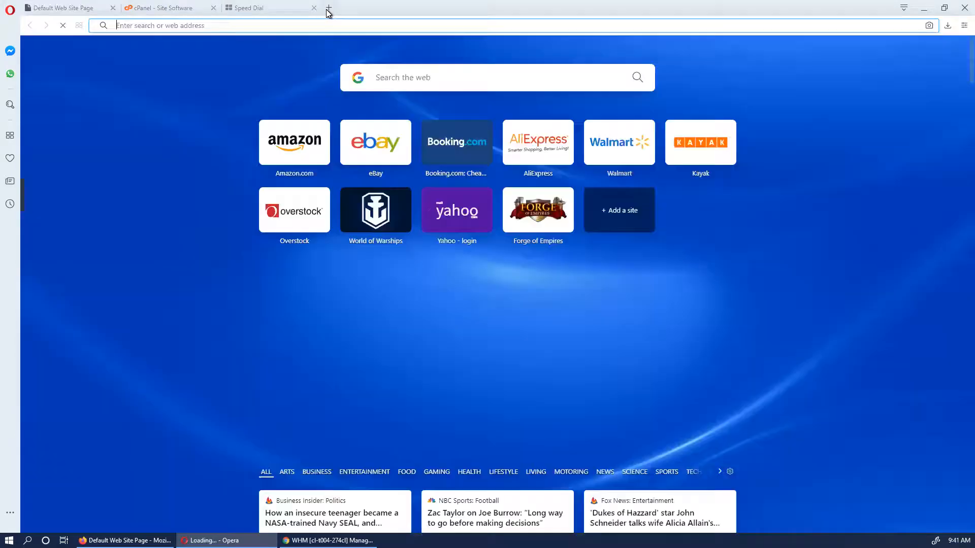
type("r7")
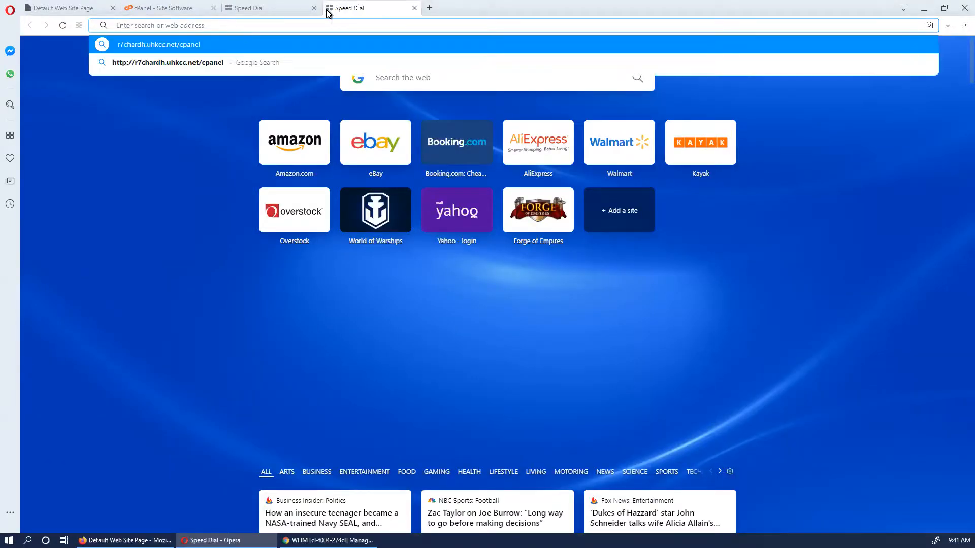
key("Return")
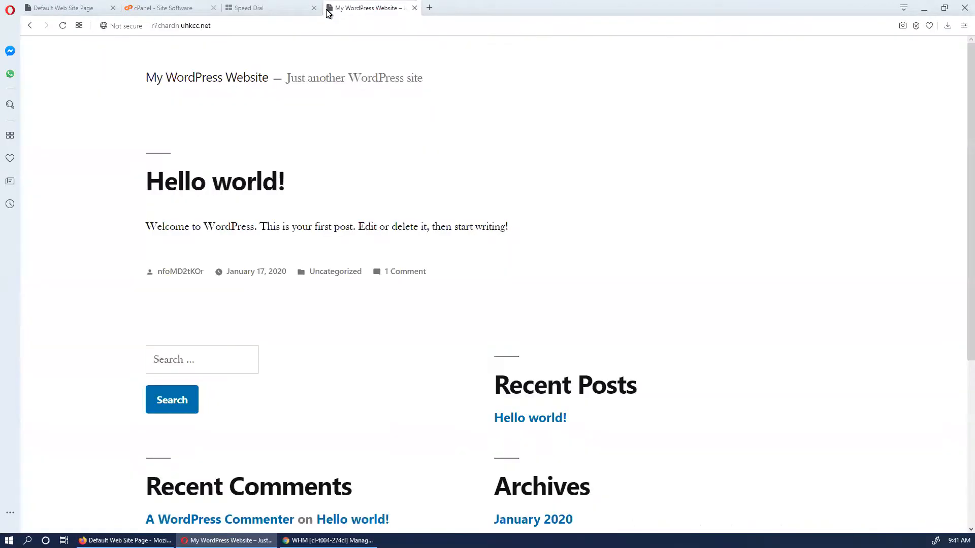
scroll(631, 288, "down", 5)
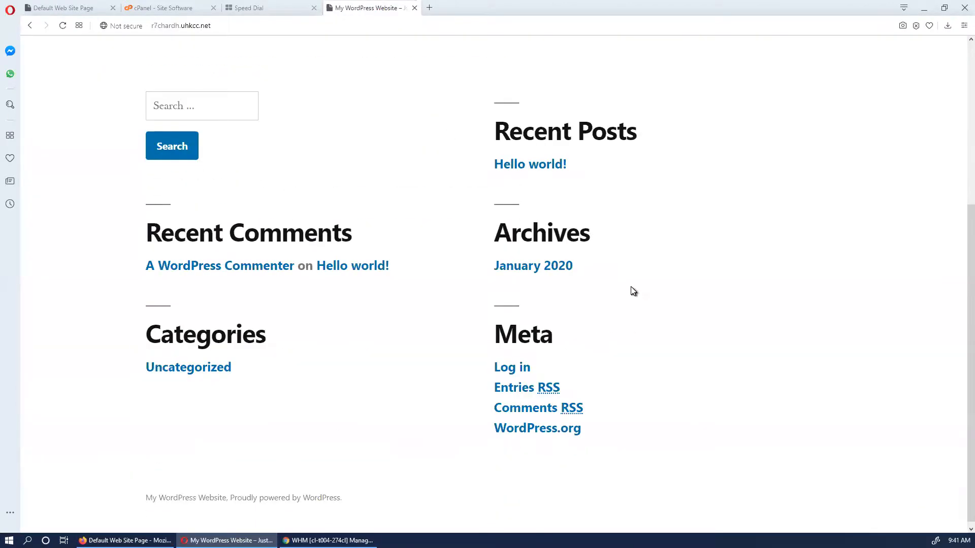
left_click(508, 366)
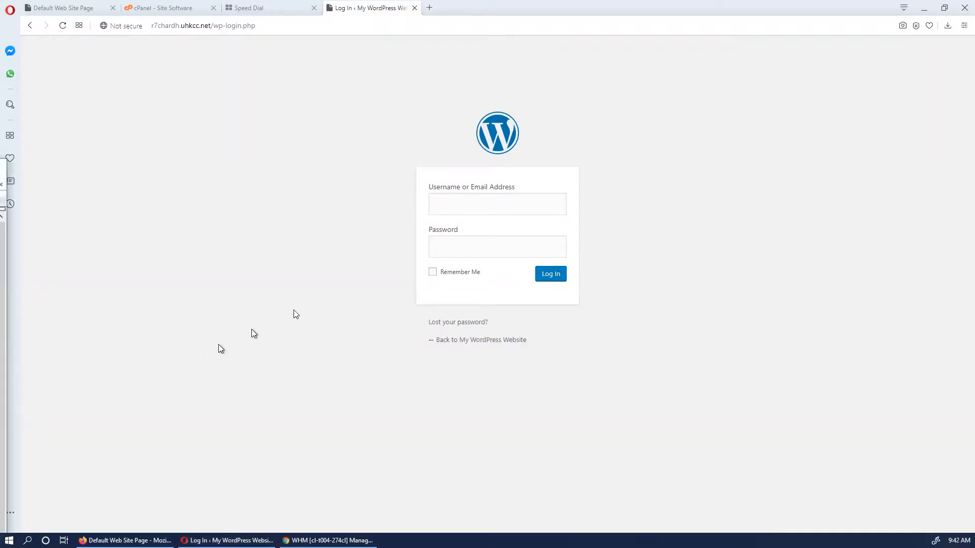
Step: Sign in to WordPress with the pasted generated username and password
left_click(447, 212)
key("ctrl+v")
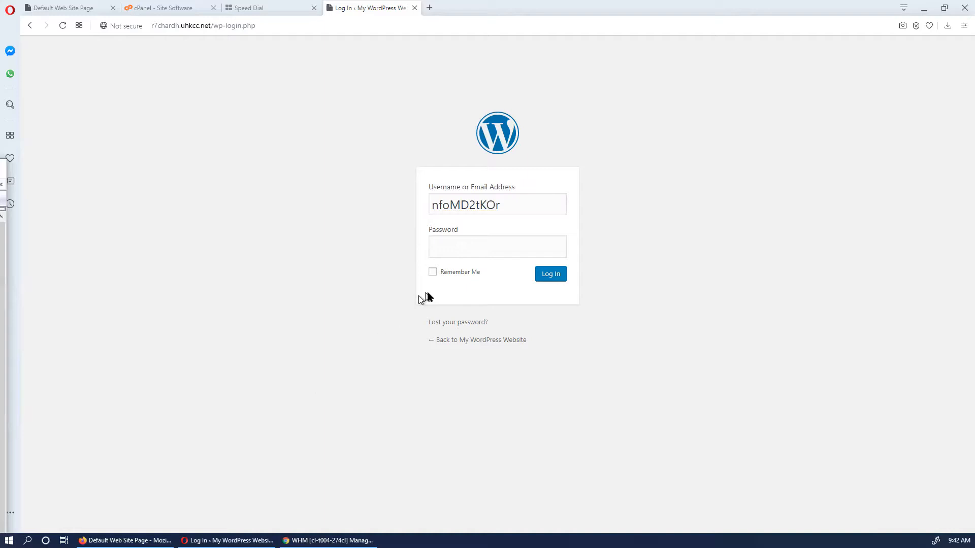
left_click(439, 248)
key("ctrl+v")
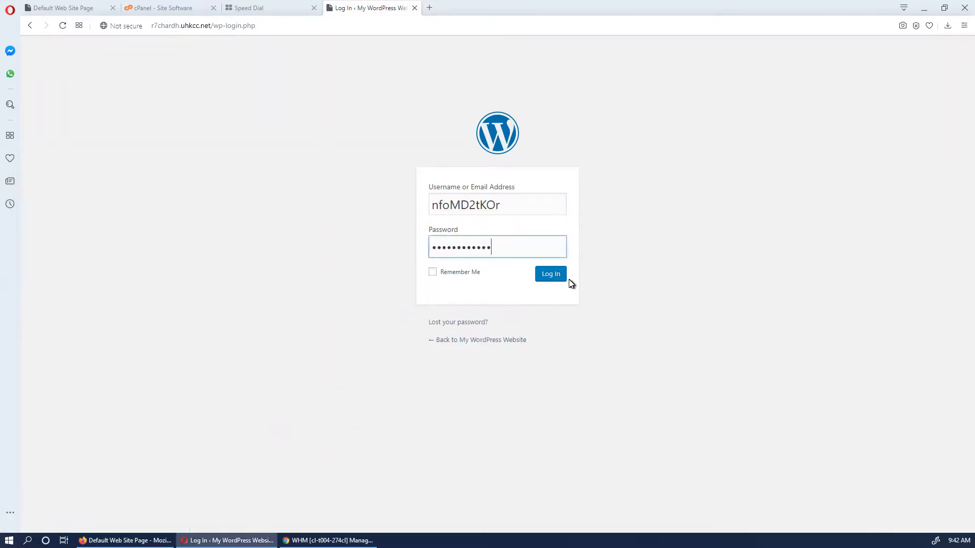
left_click(553, 274)
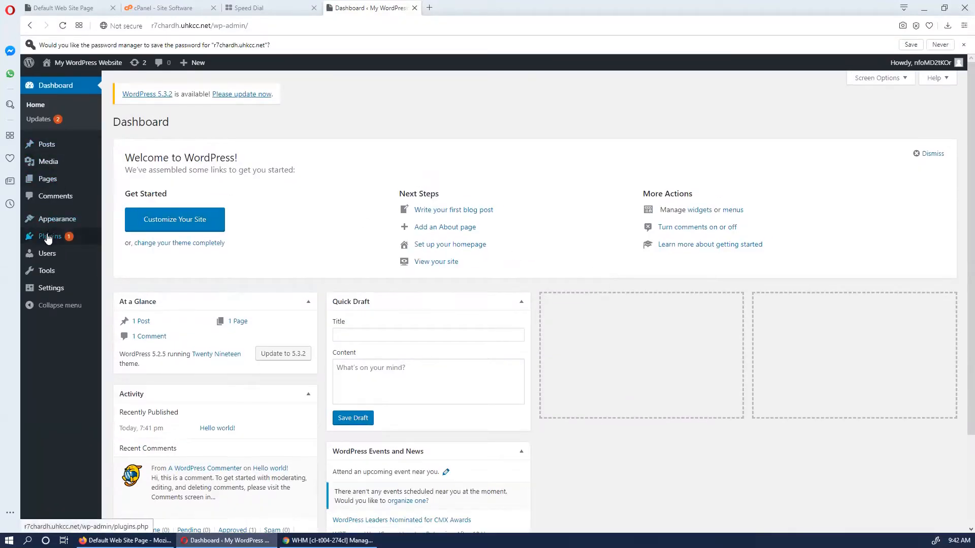
Step: Open Appearance > Themes to view the three installed themes, with Twenty Nineteen active
mouse_move(55, 219)
left_click(128, 221)
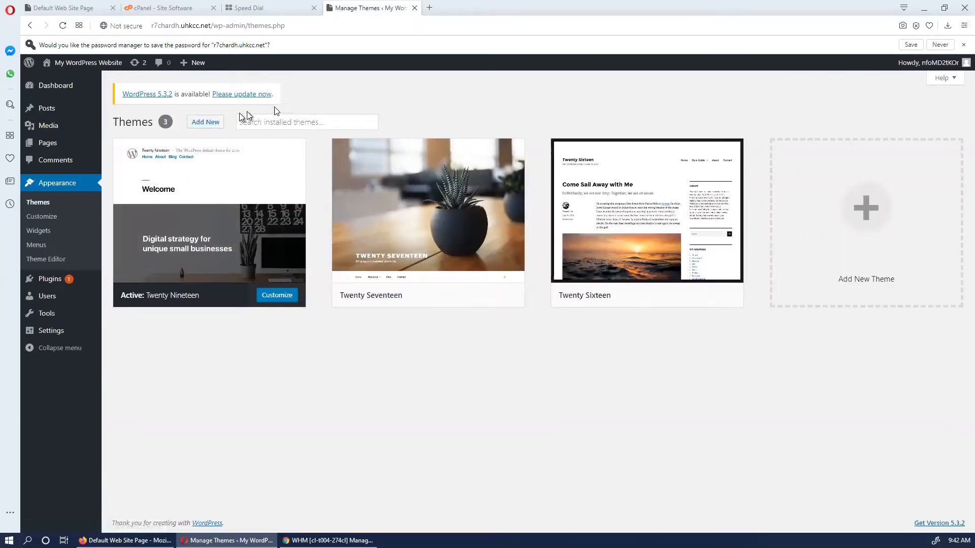
mouse_move(666, 151)
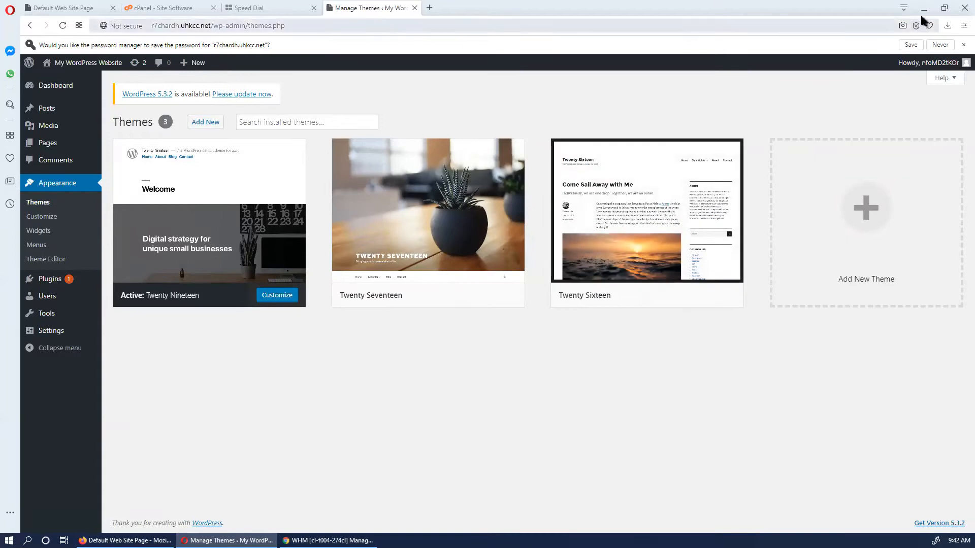